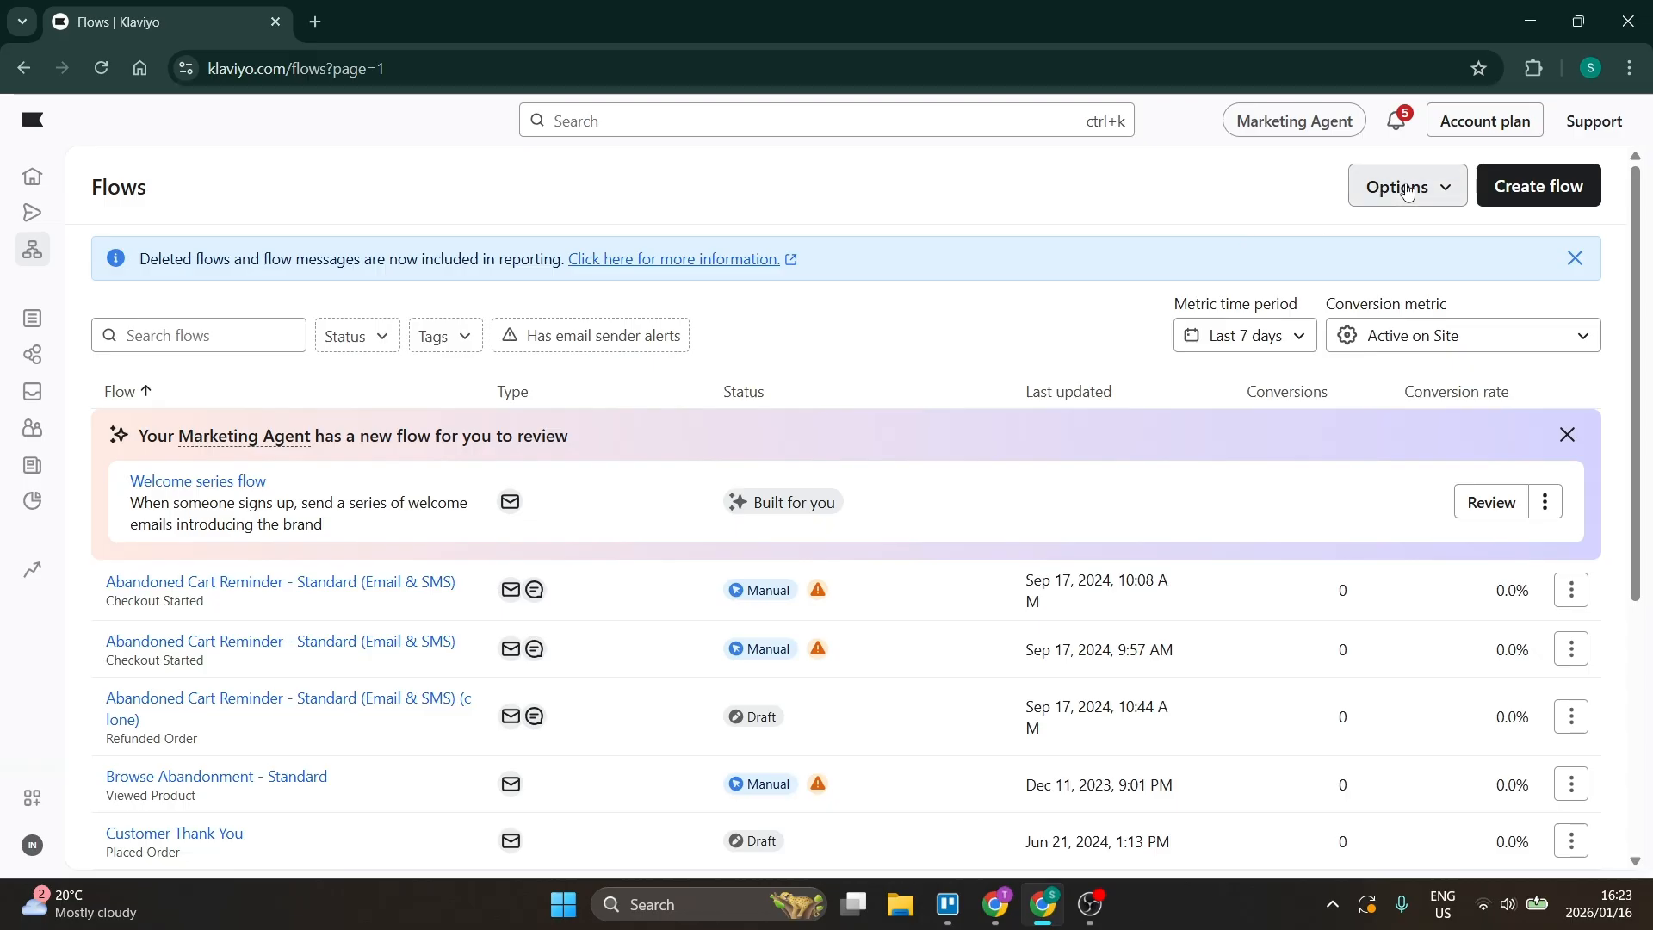
Start creating a new flow and show all available flow templates.
click(1407, 185)
click(1407, 186)
click(1535, 196)
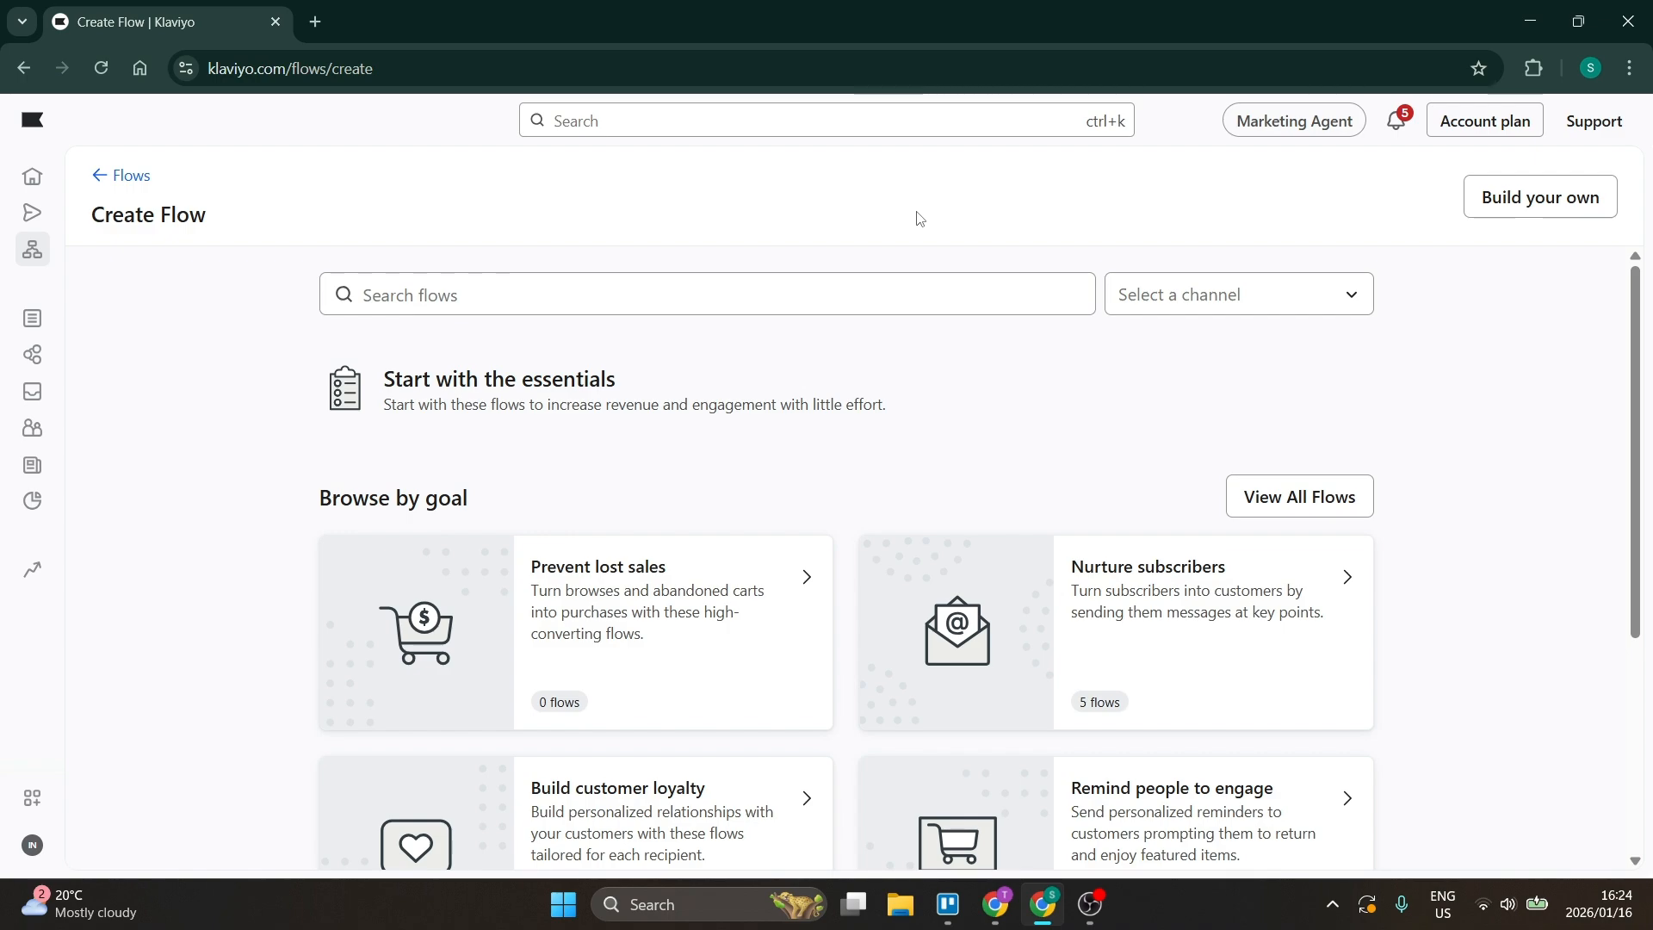
scroll(766, 465, down, 4)
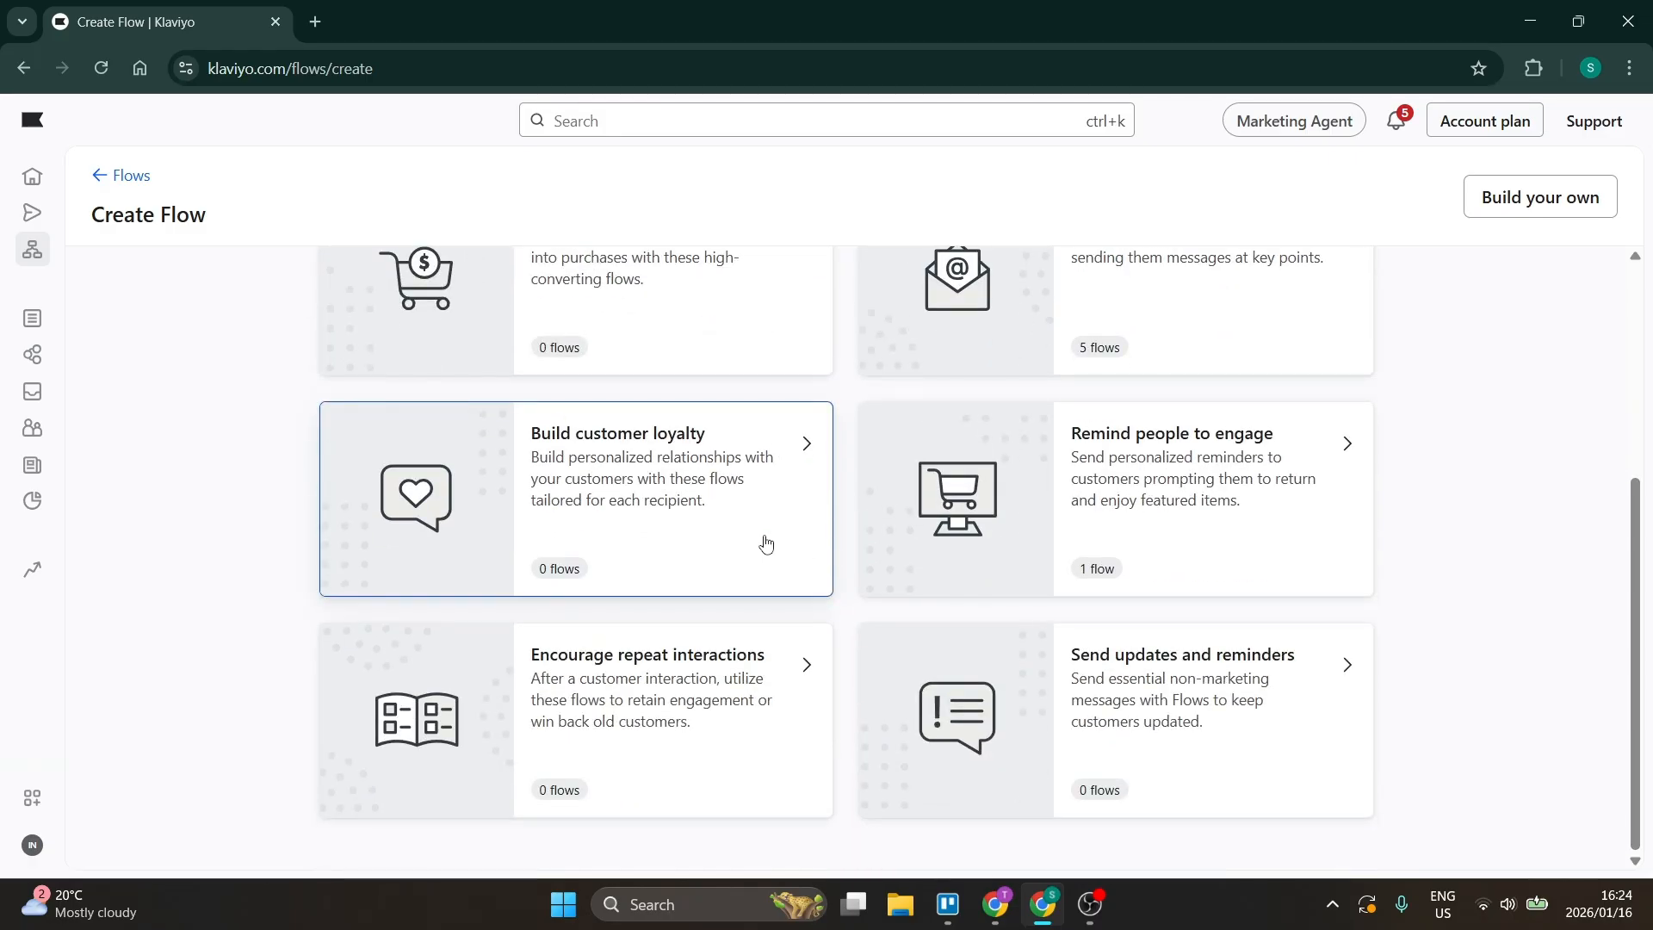
scroll(841, 631, up, 4)
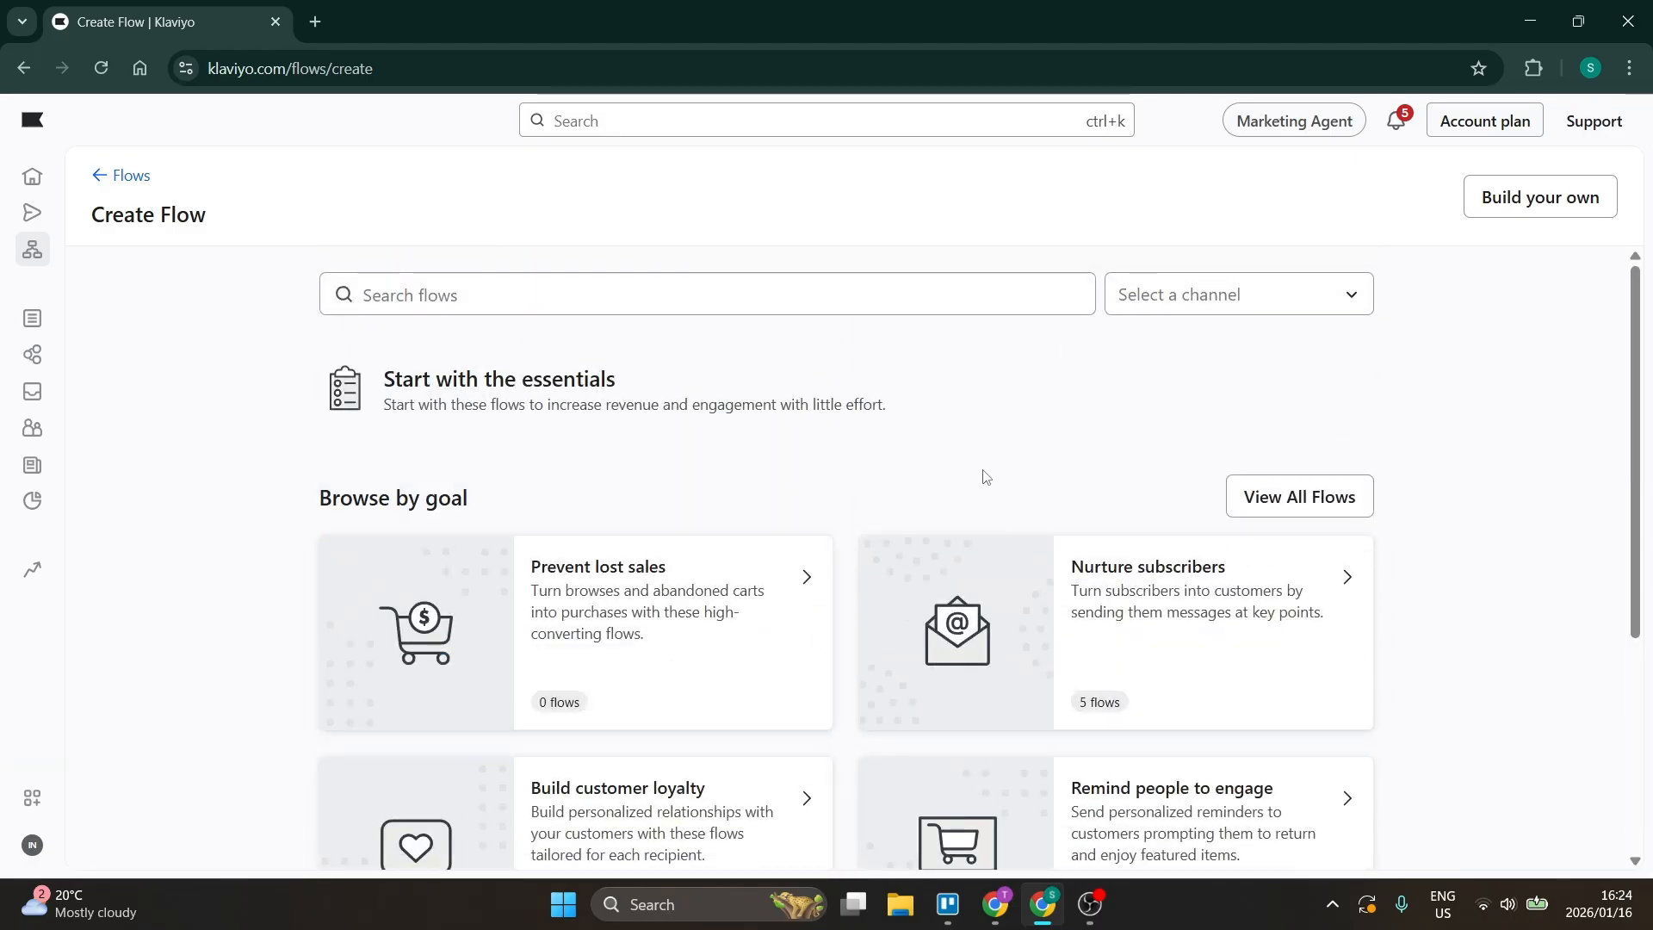
click(1244, 495)
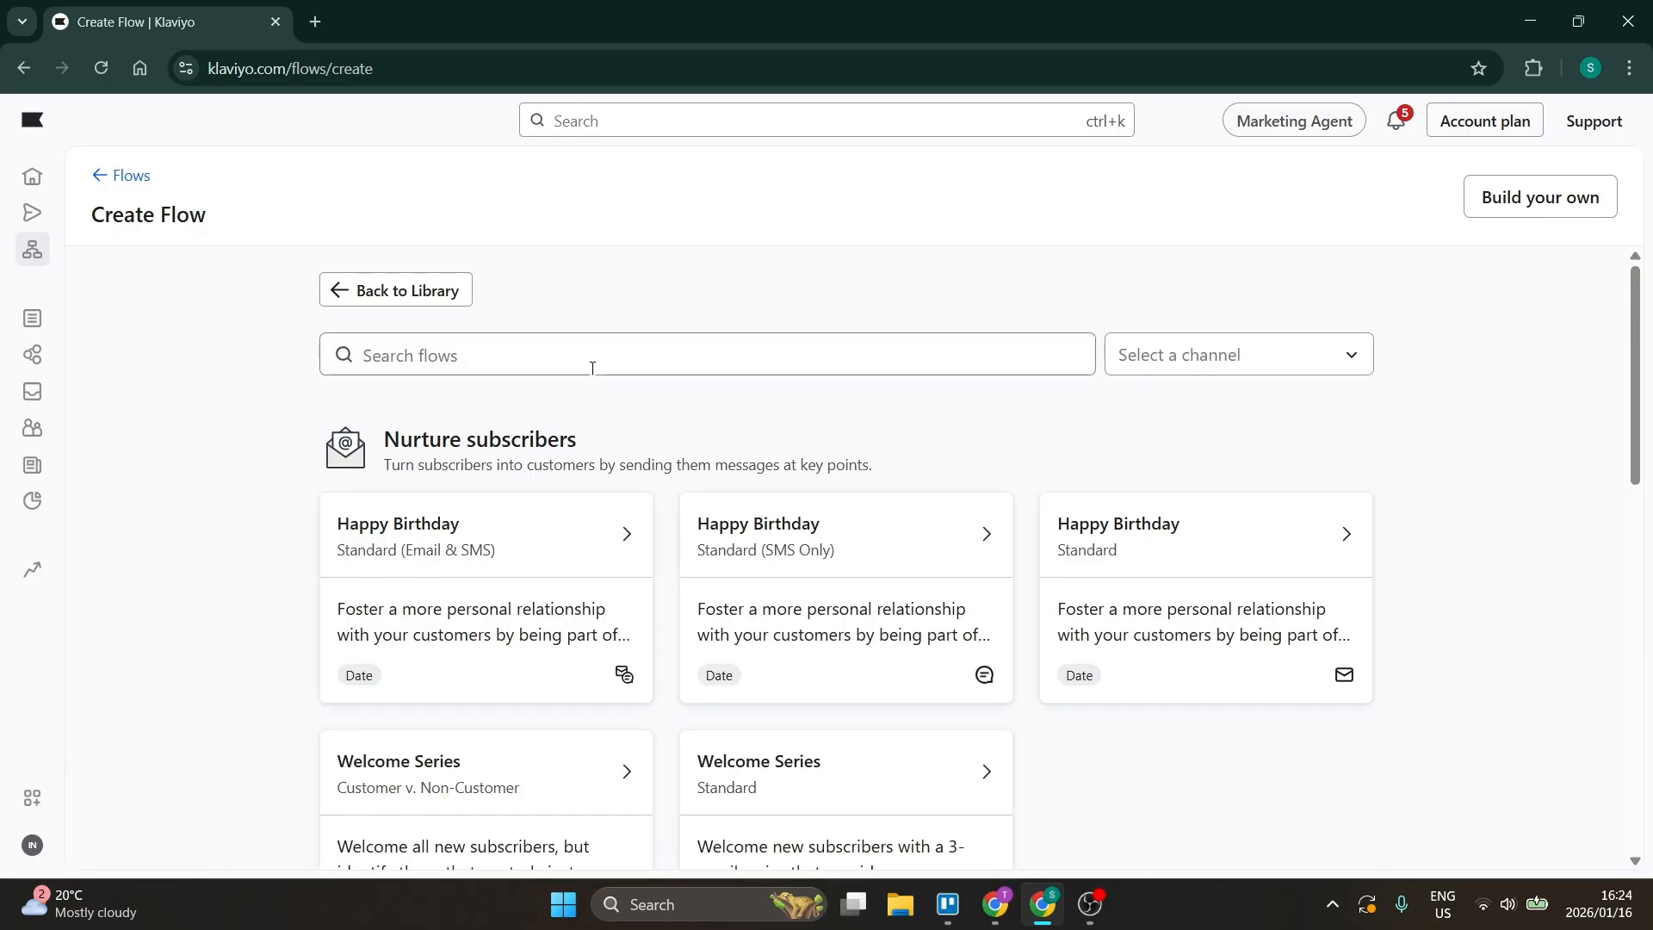
Look through the flow template library, including the channel filter options and the Nurture subscribers, Remind customers to purchase and Other sections.
click(1141, 357)
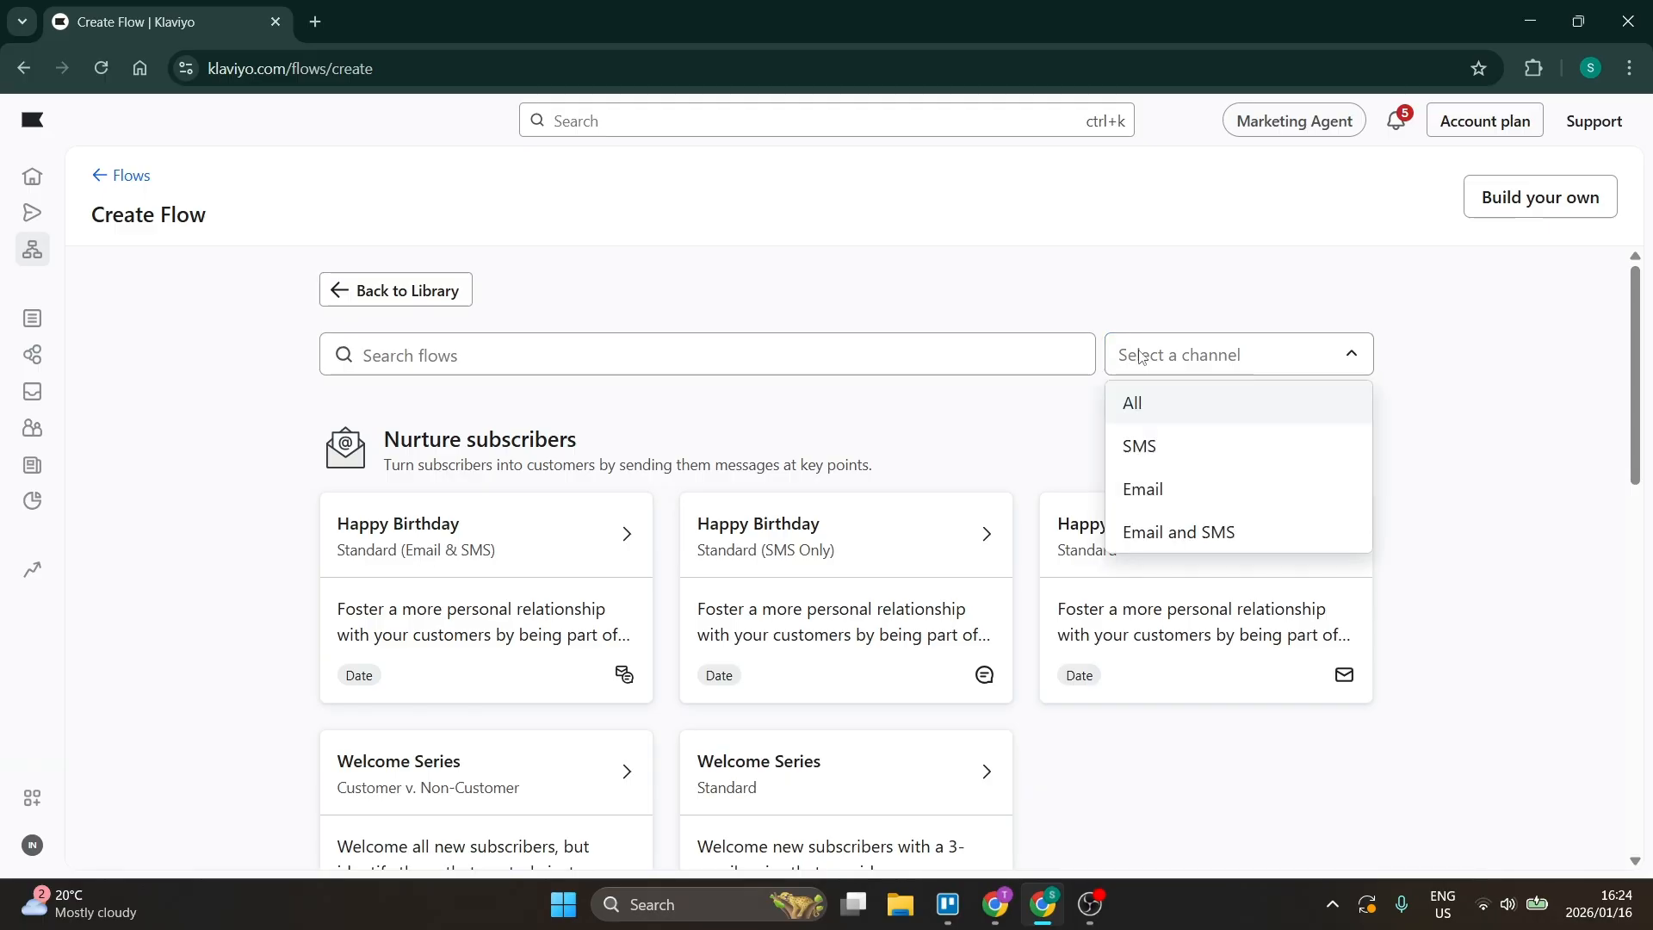
click(1141, 357)
scroll(818, 462, down, 1)
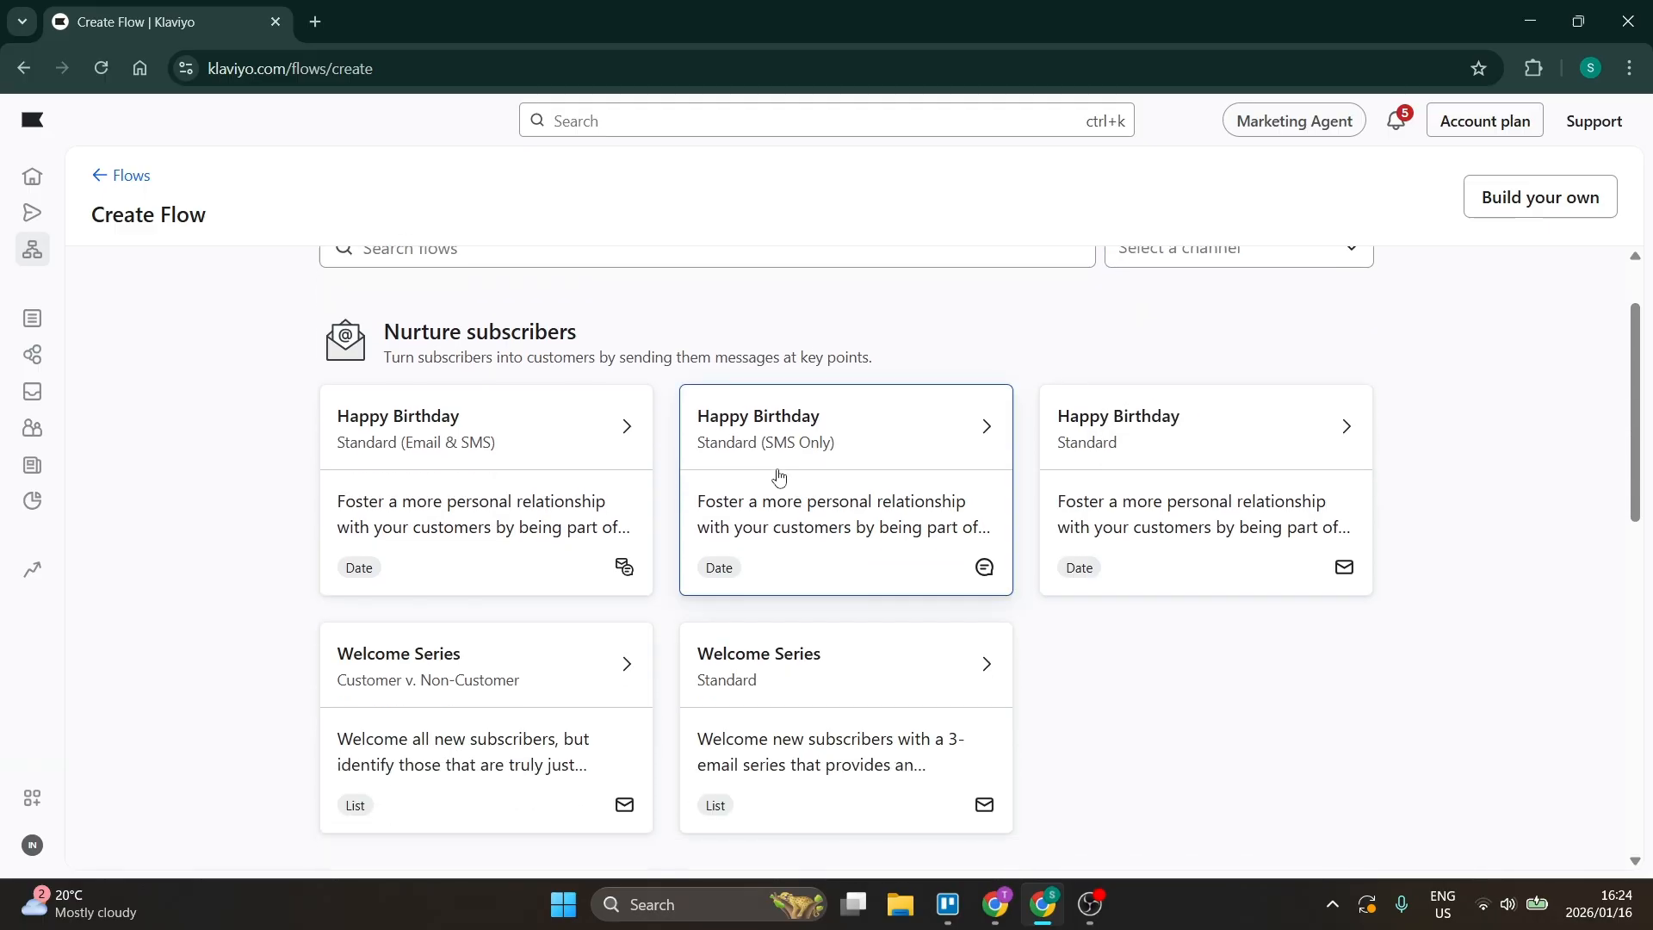
scroll(778, 476, down, 5)
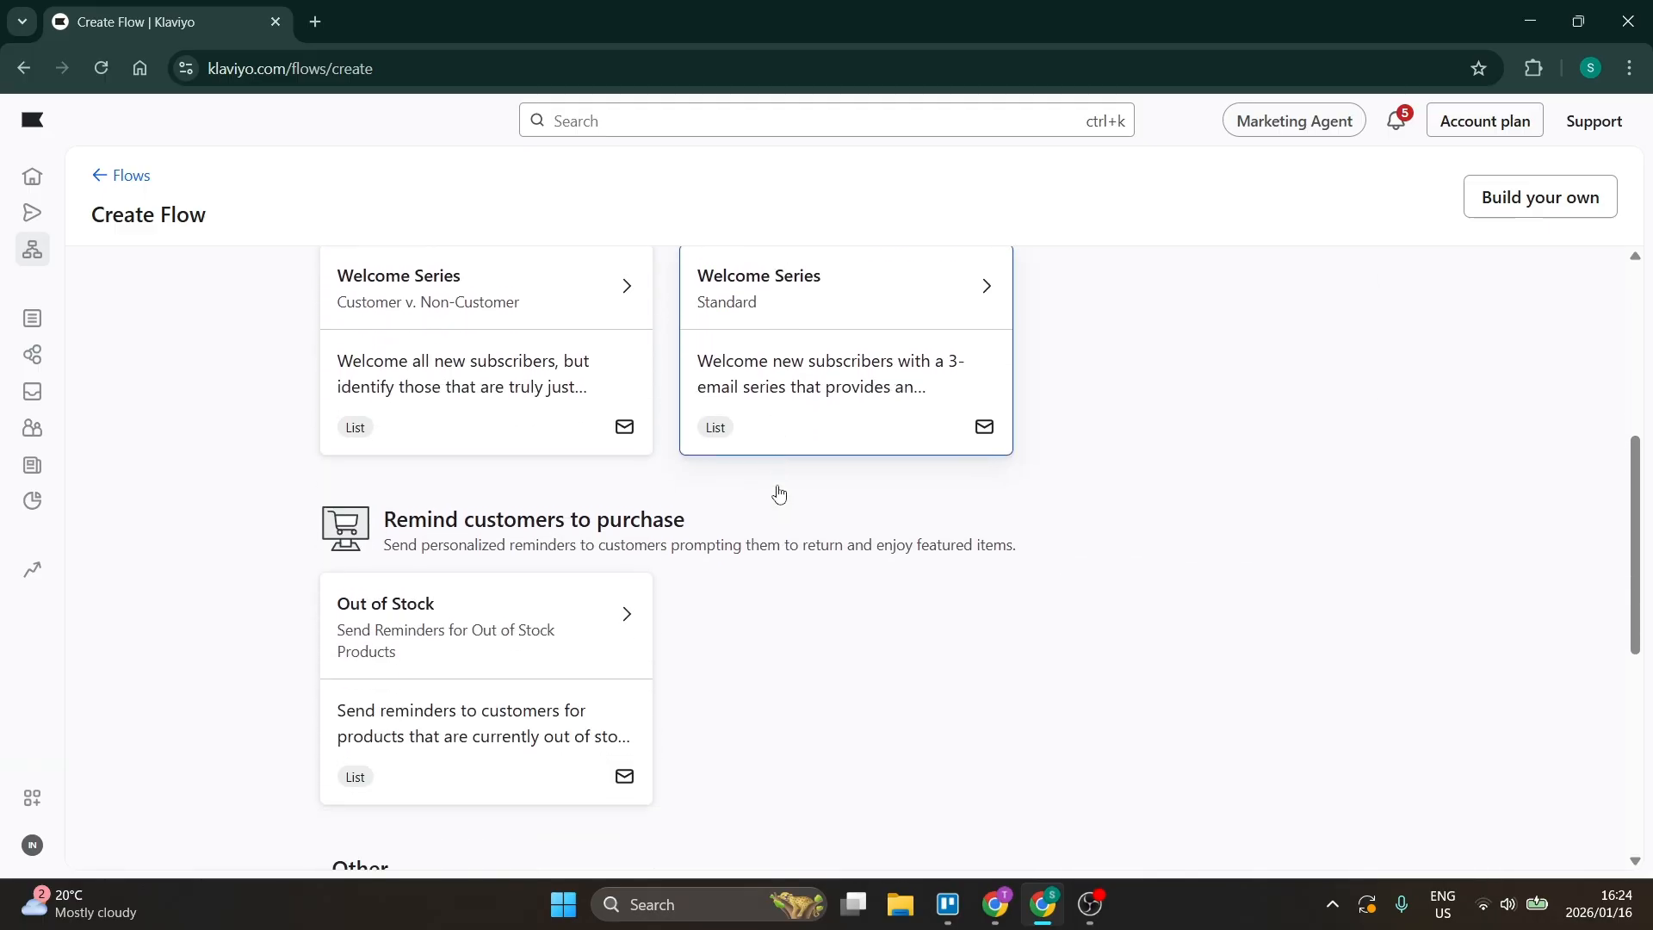
scroll(775, 487, down, 4)
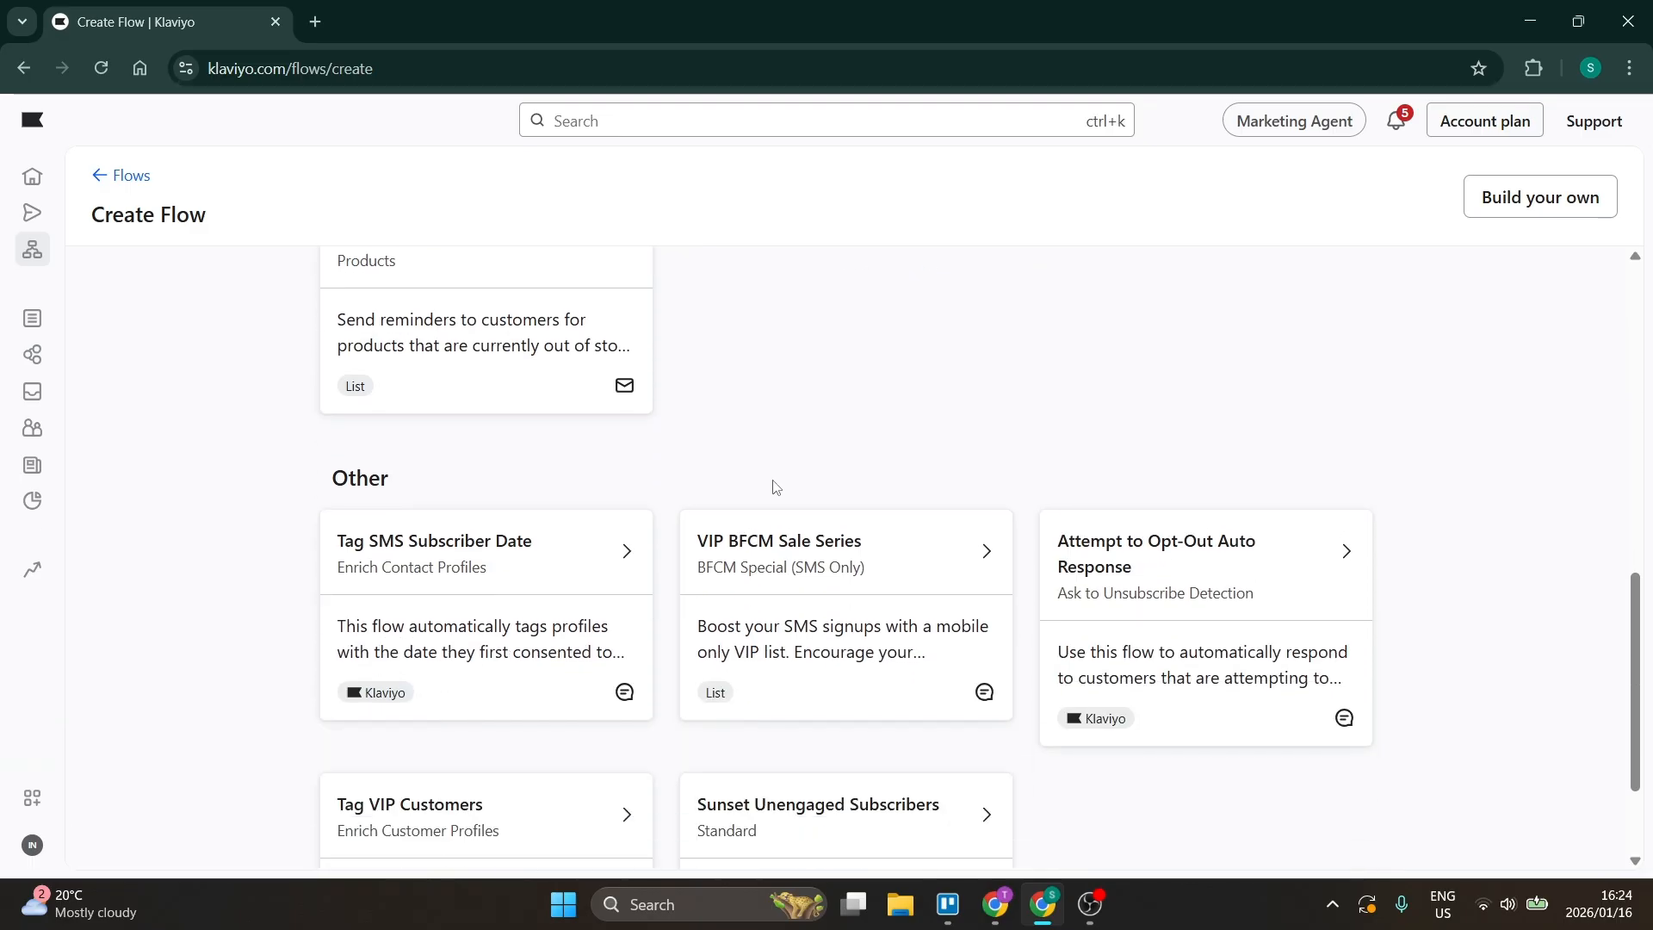
scroll(831, 637, up, 10)
scroll(831, 637, up, 1)
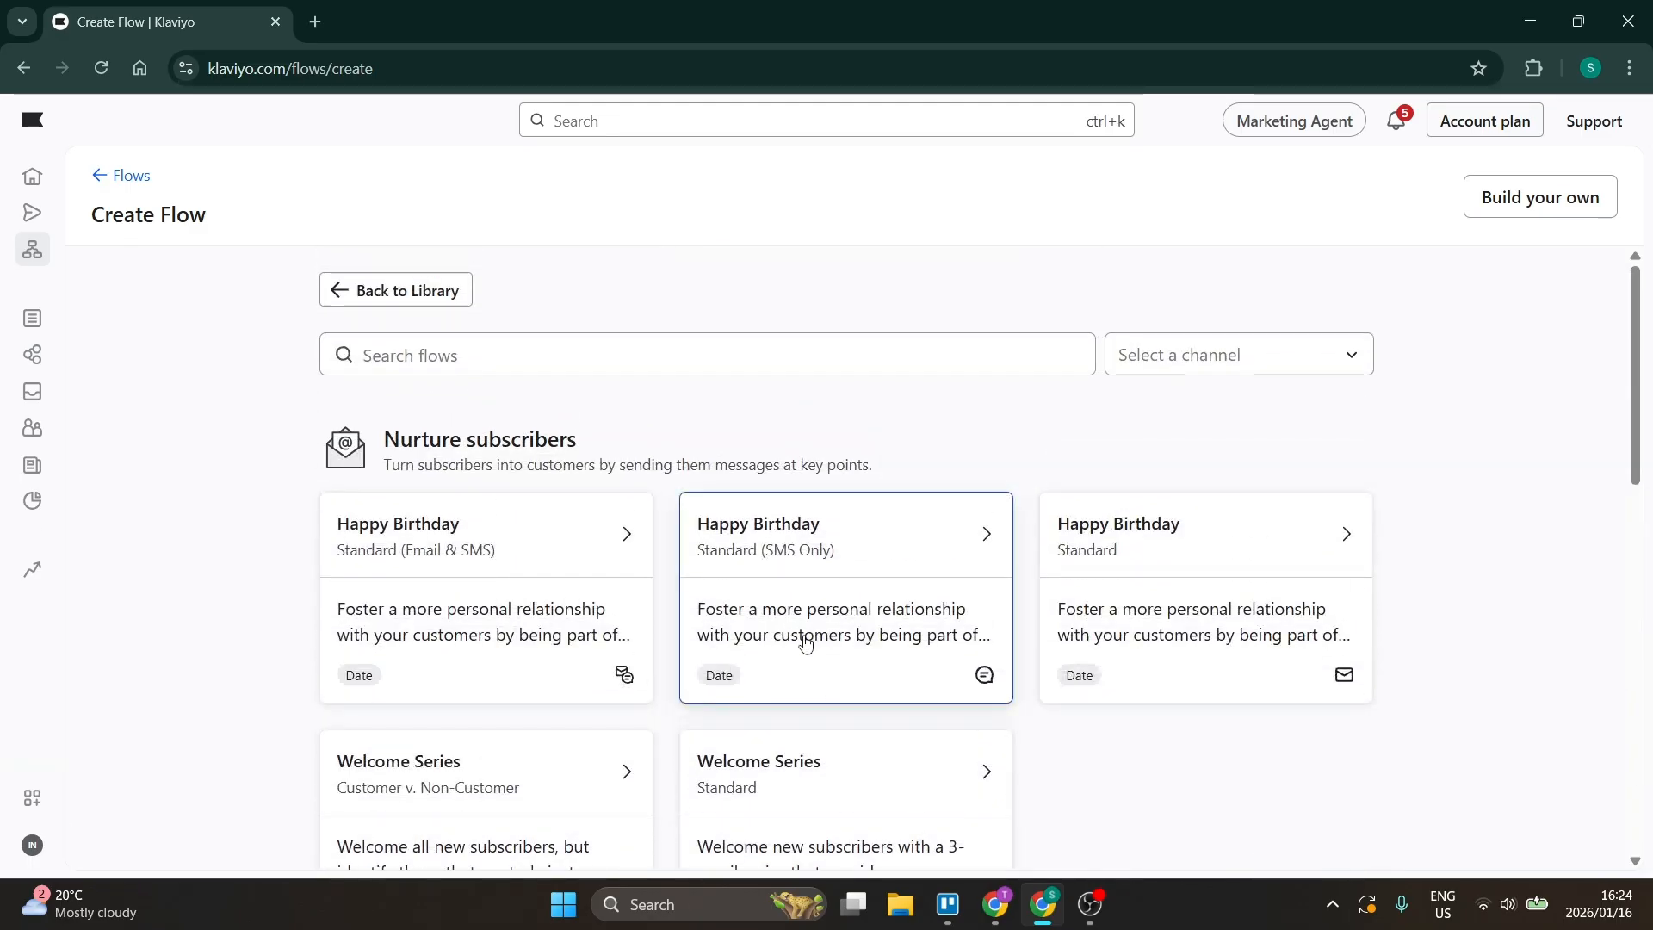
scroll(753, 612, down, 3)
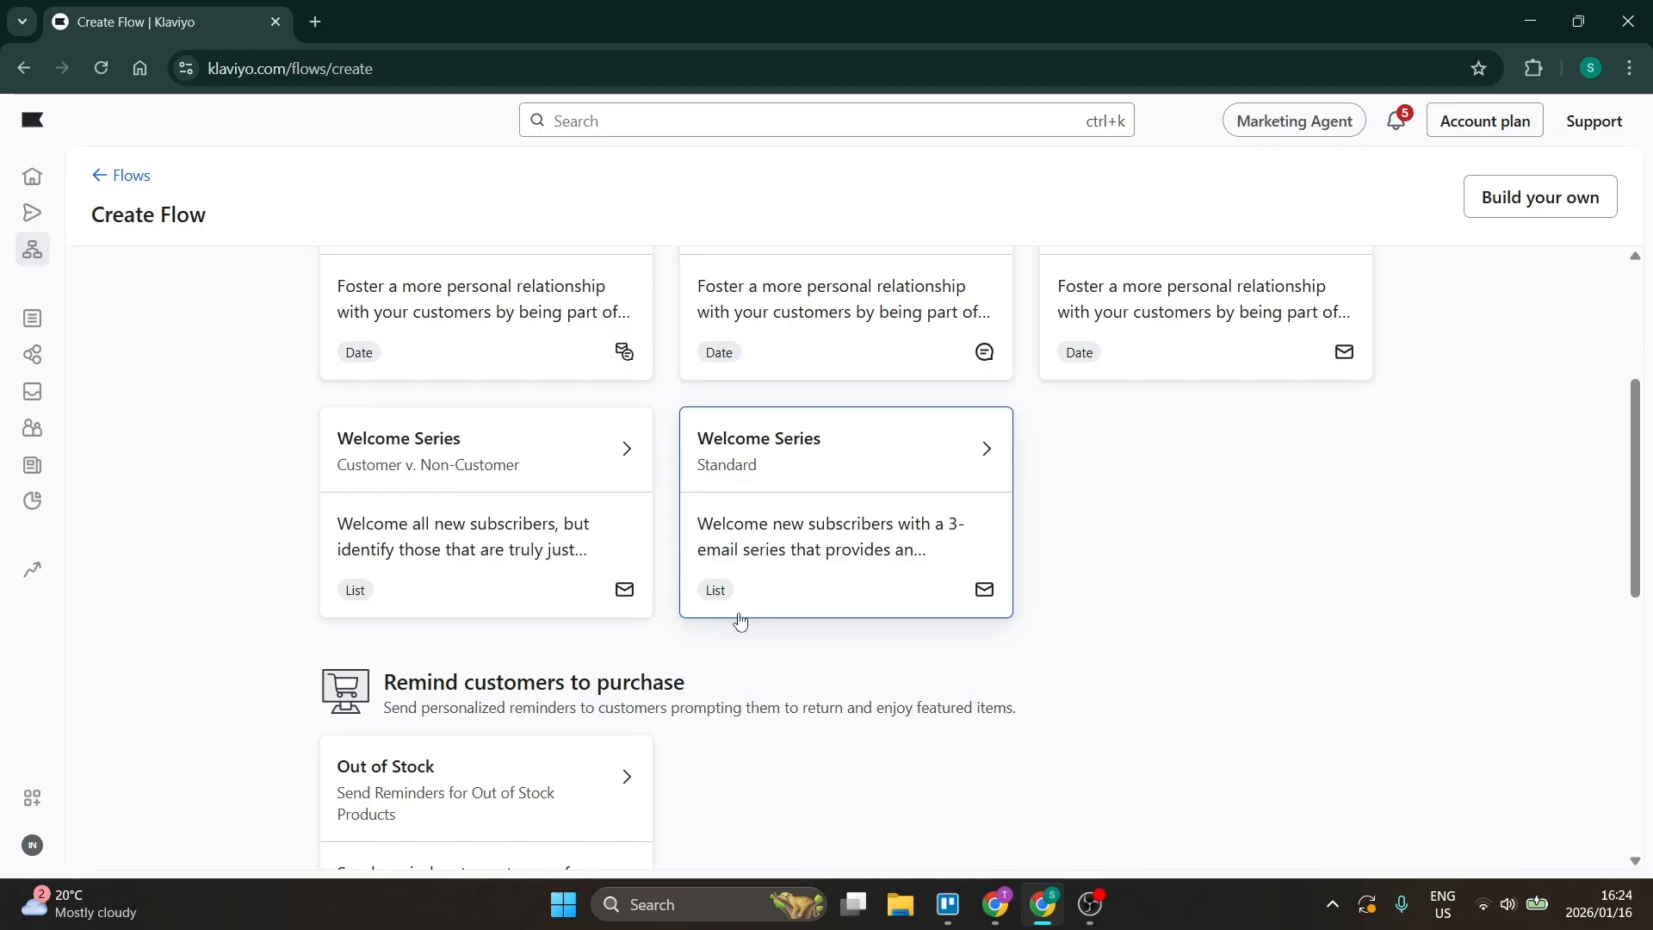
scroll(738, 620, down, 1)
scroll(741, 620, down, 2)
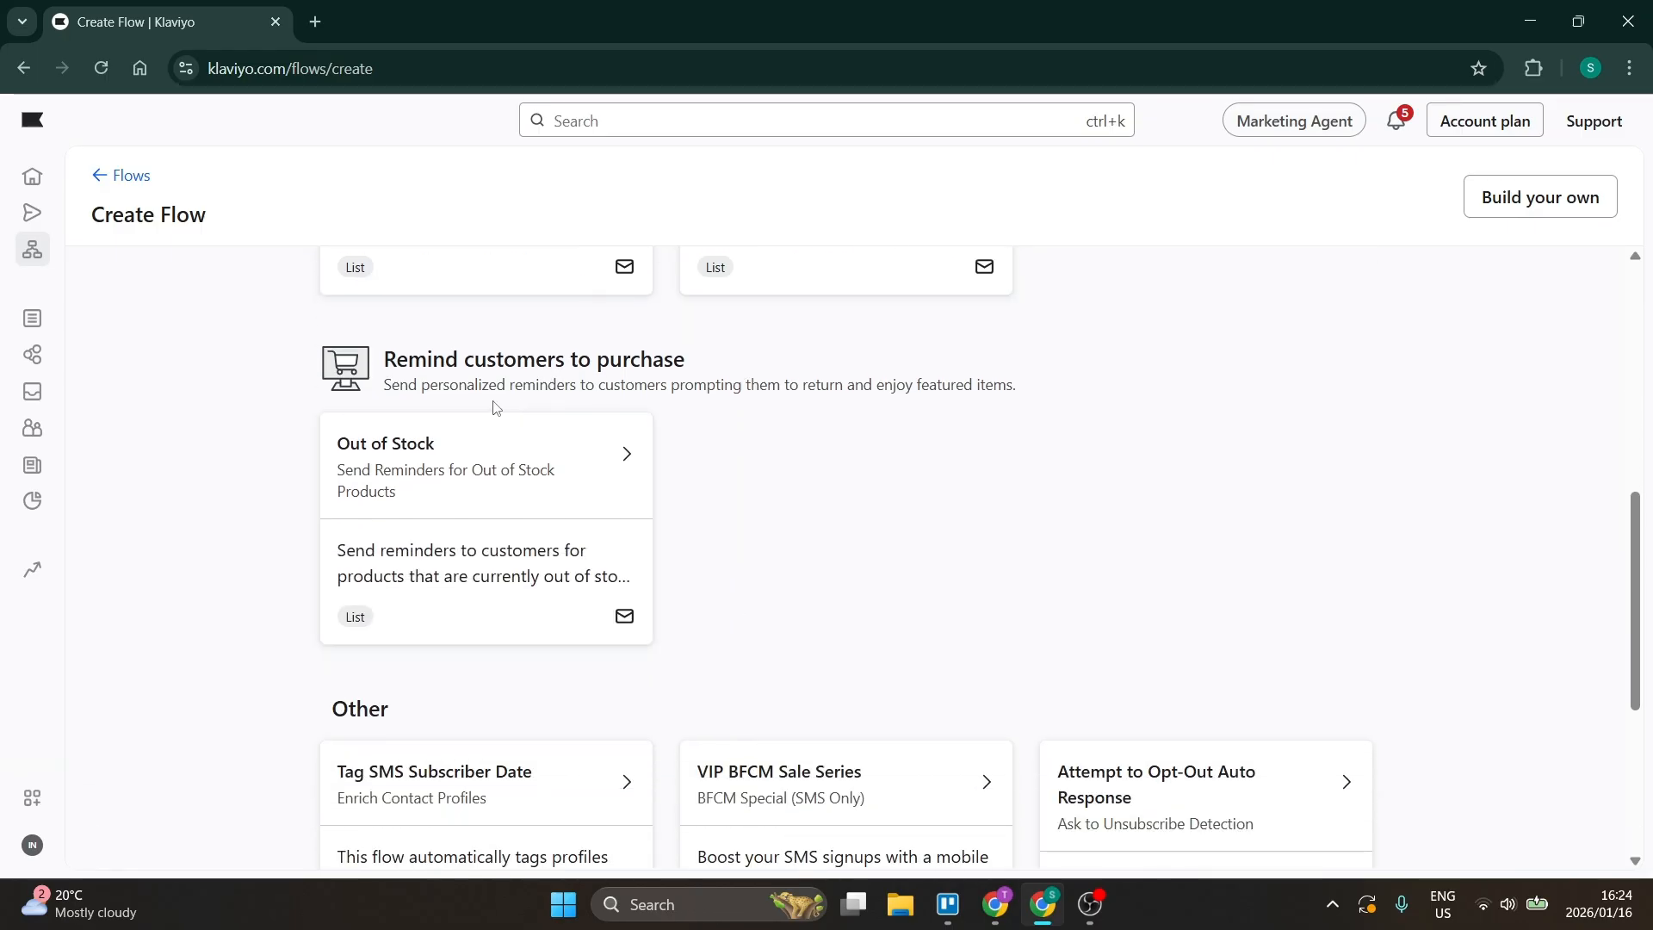
scroll(545, 432, up, 1)
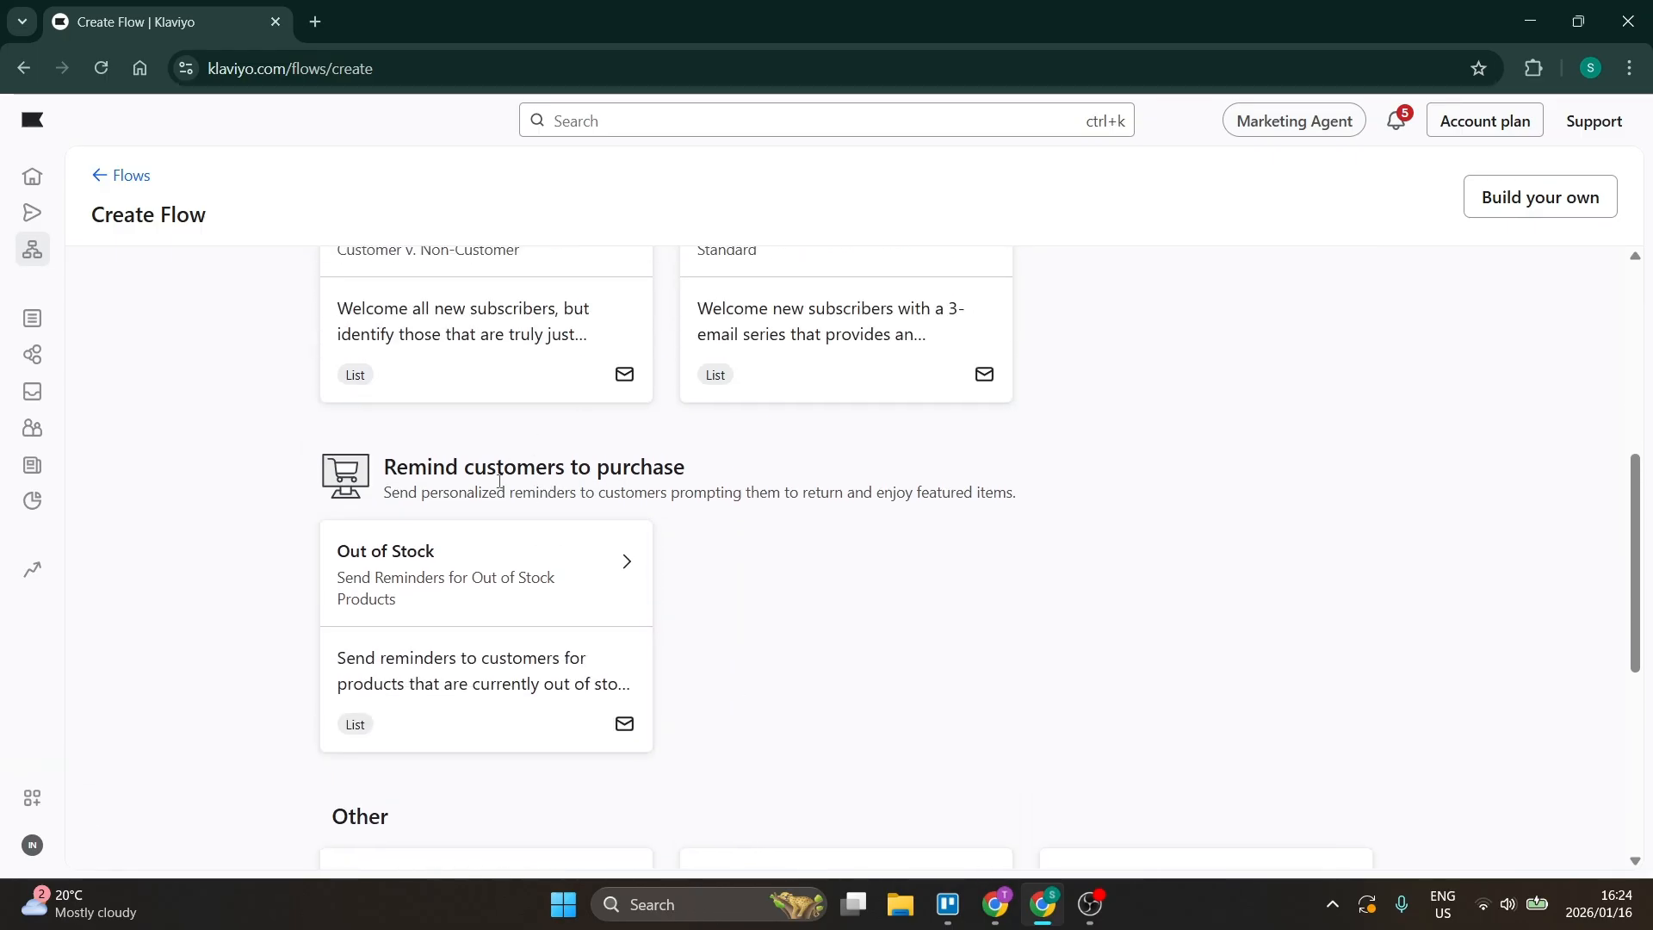
Create a flow from the Out of Stock template with the Unengaged tag and List 1 as its trigger.
click(437, 601)
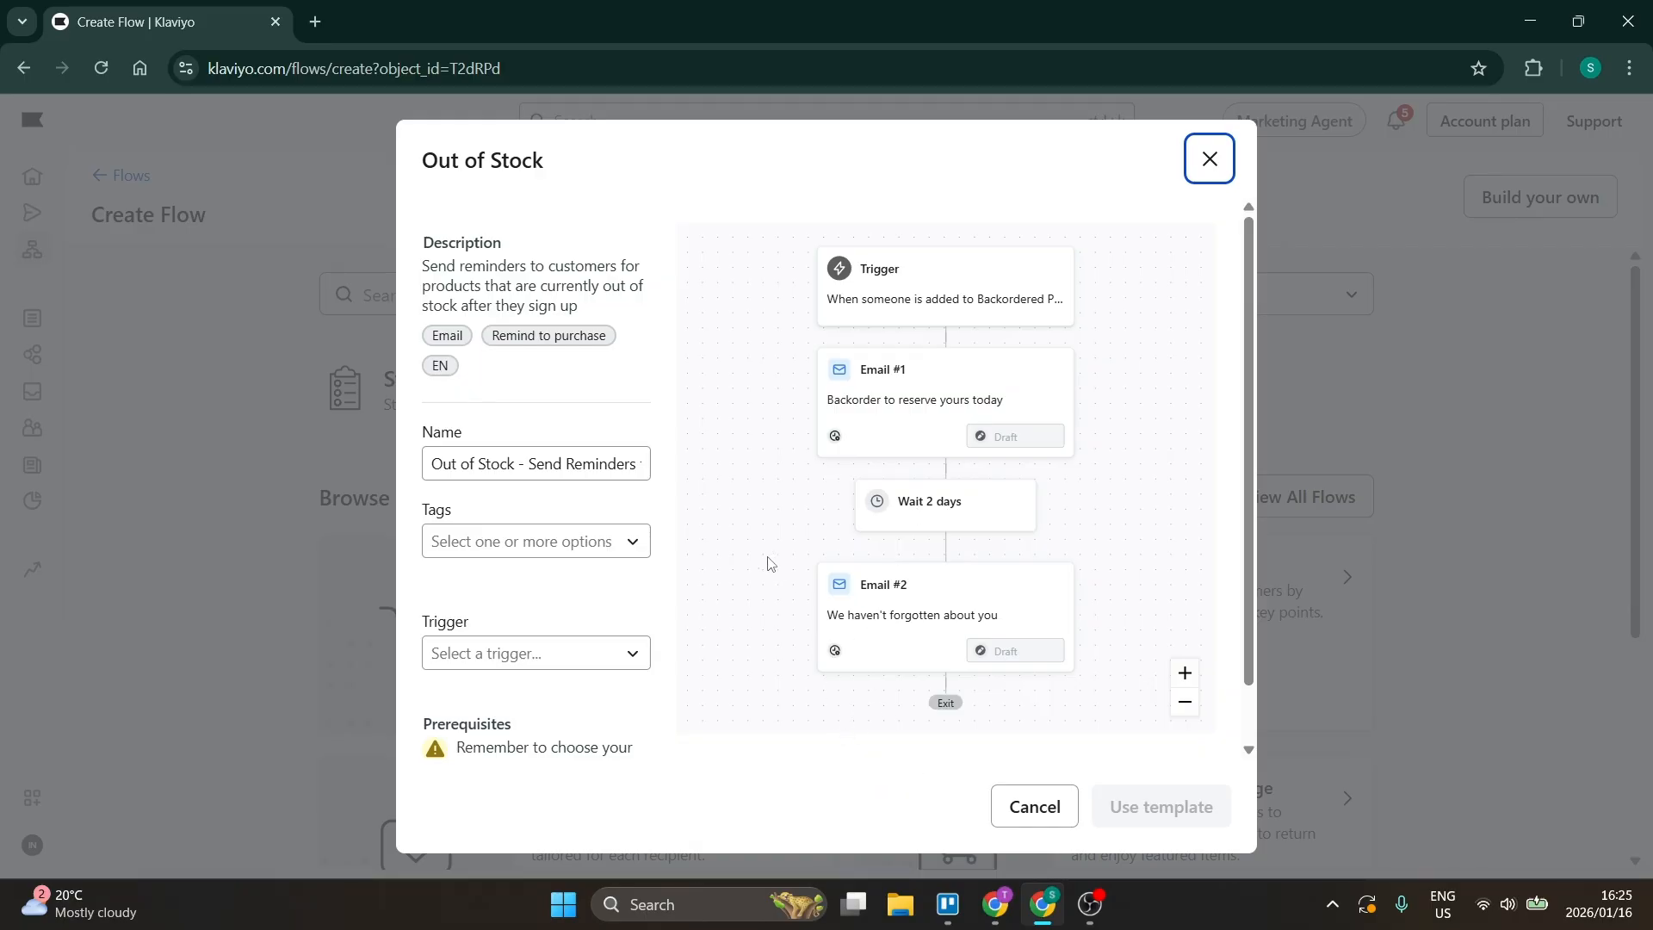
click(544, 541)
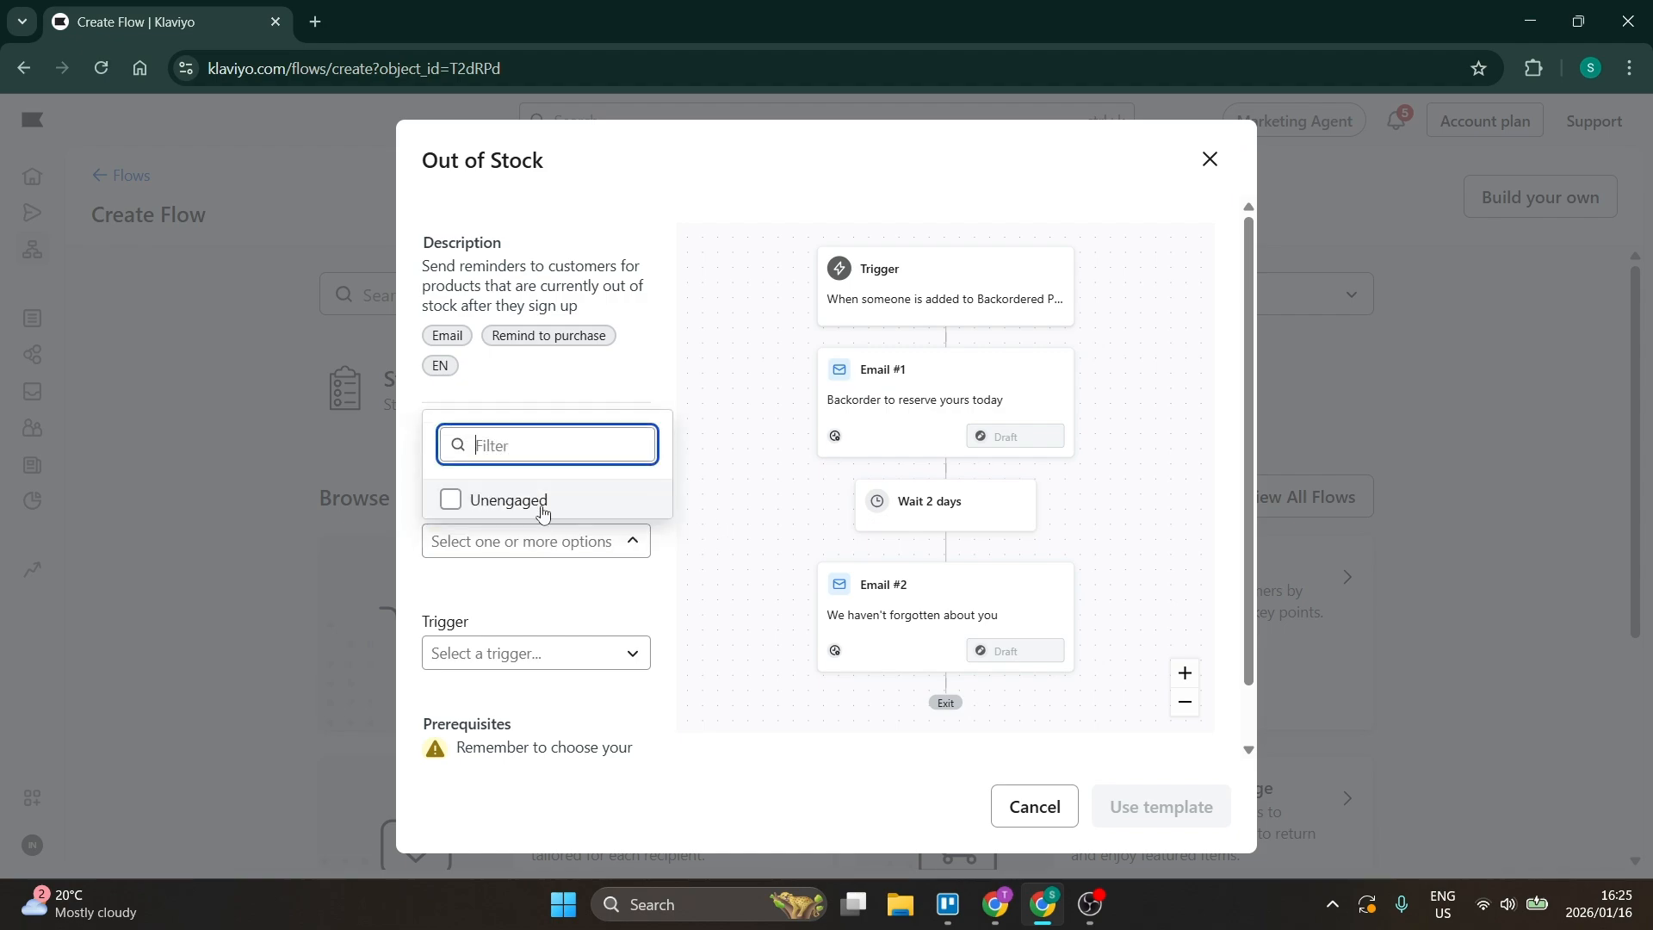
click(528, 508)
click(638, 616)
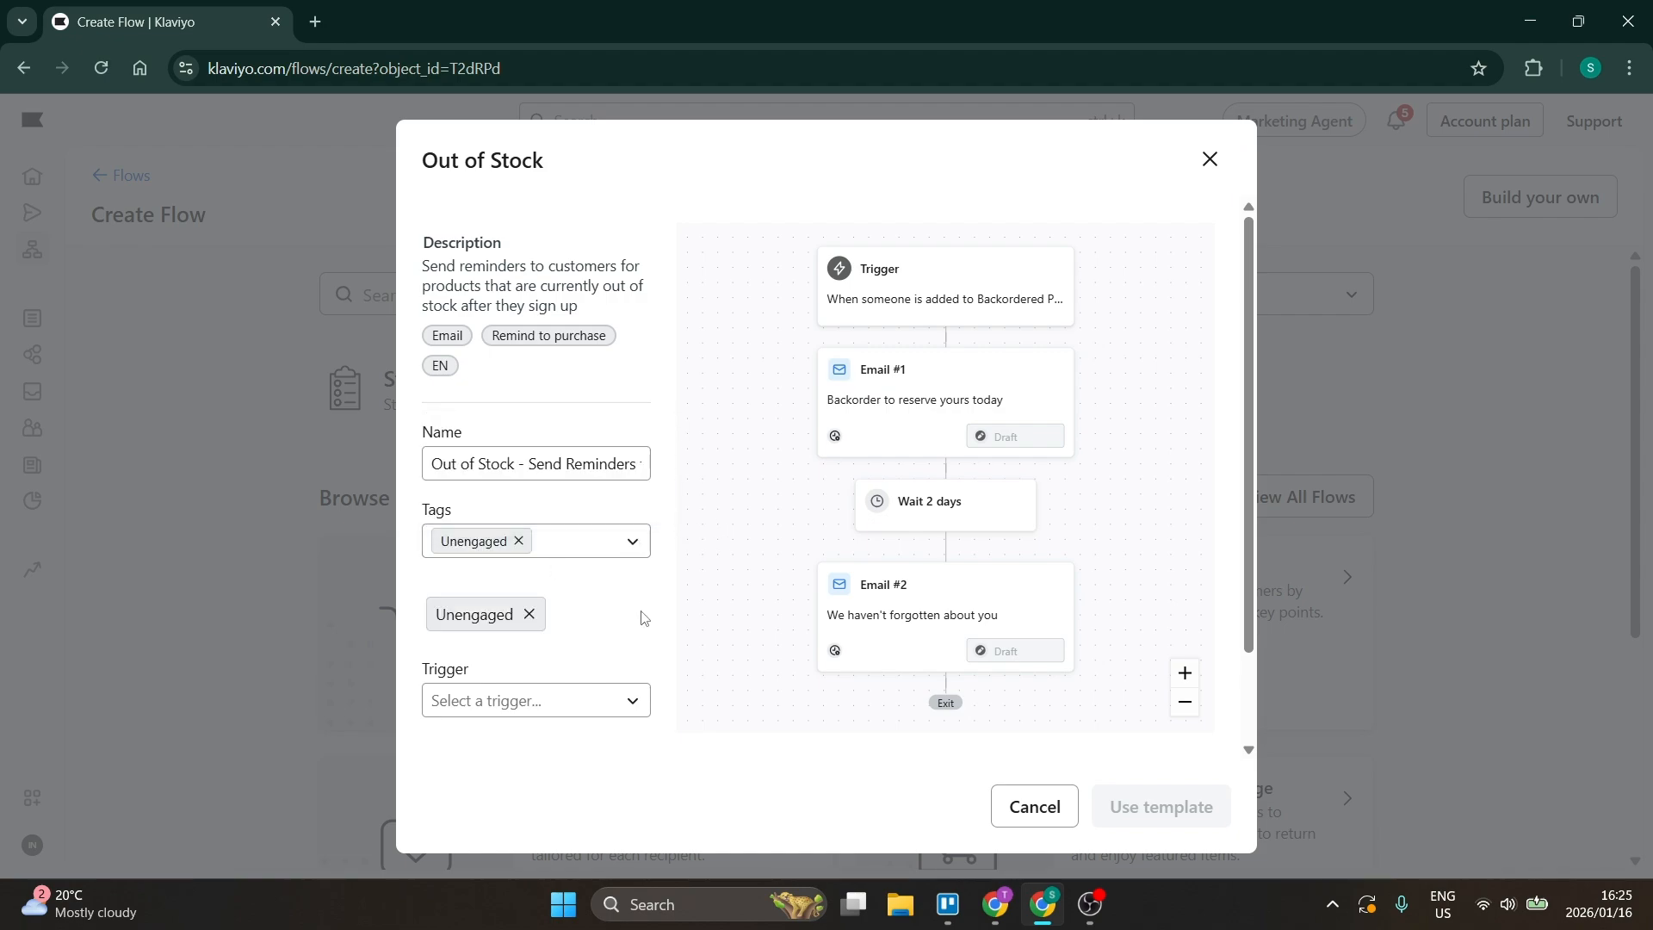
click(598, 700)
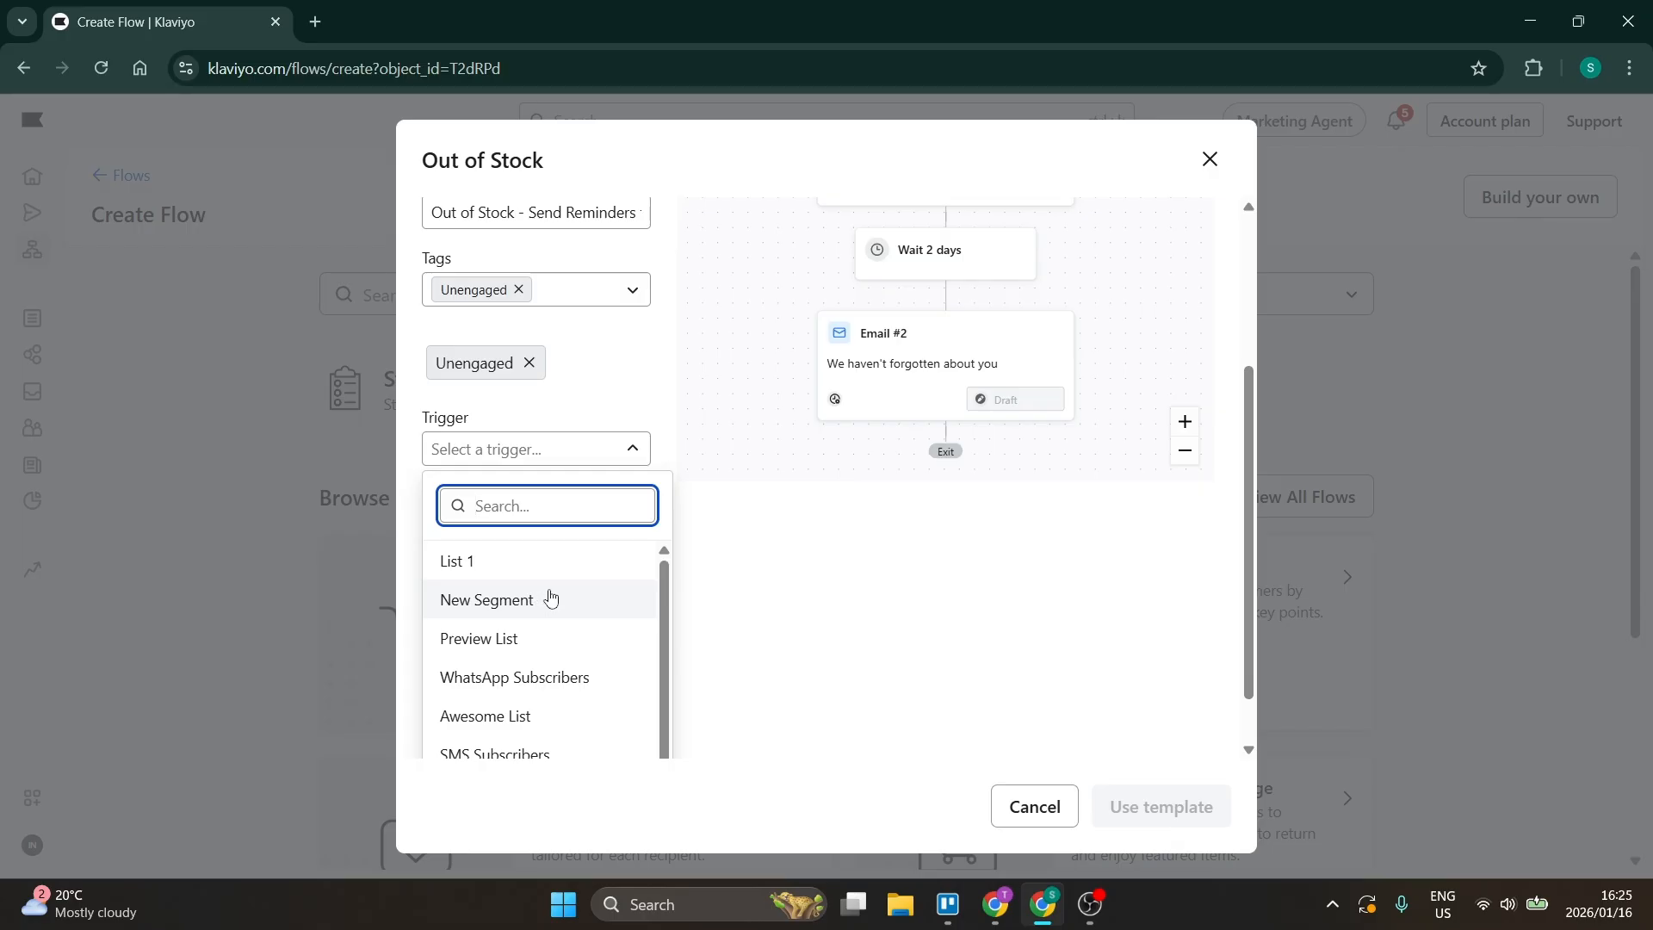
click(501, 575)
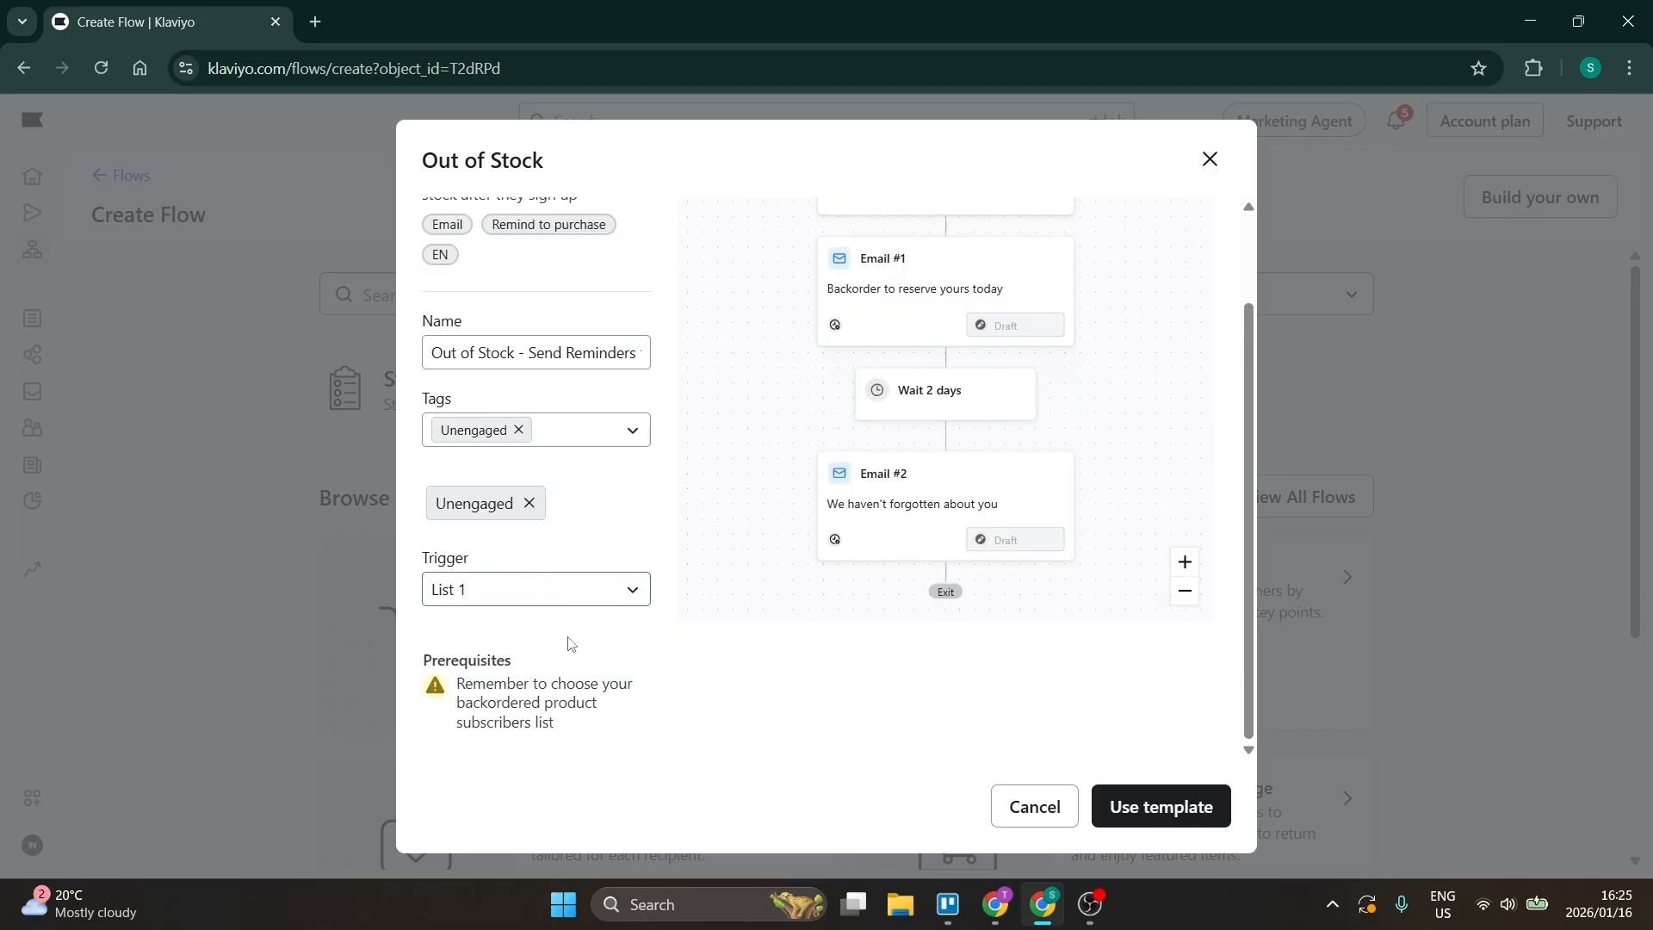
click(1119, 810)
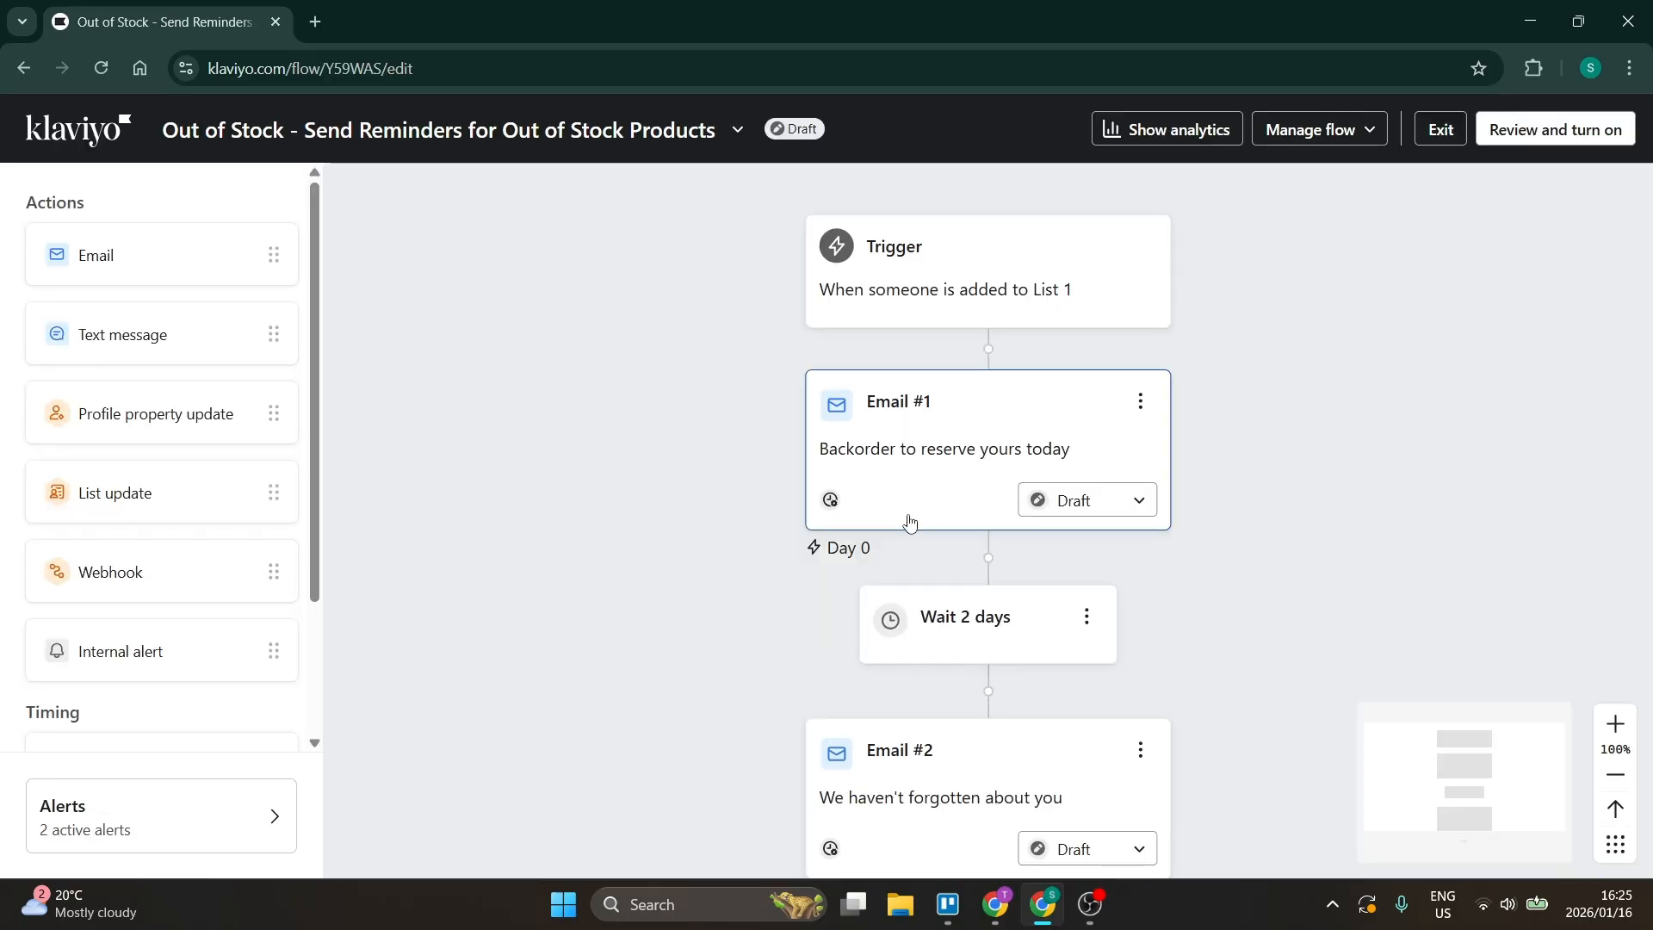
Review the trigger's re-entry criteria and profile filters, and Email #1's subject, preview text, sender and template.
click(964, 249)
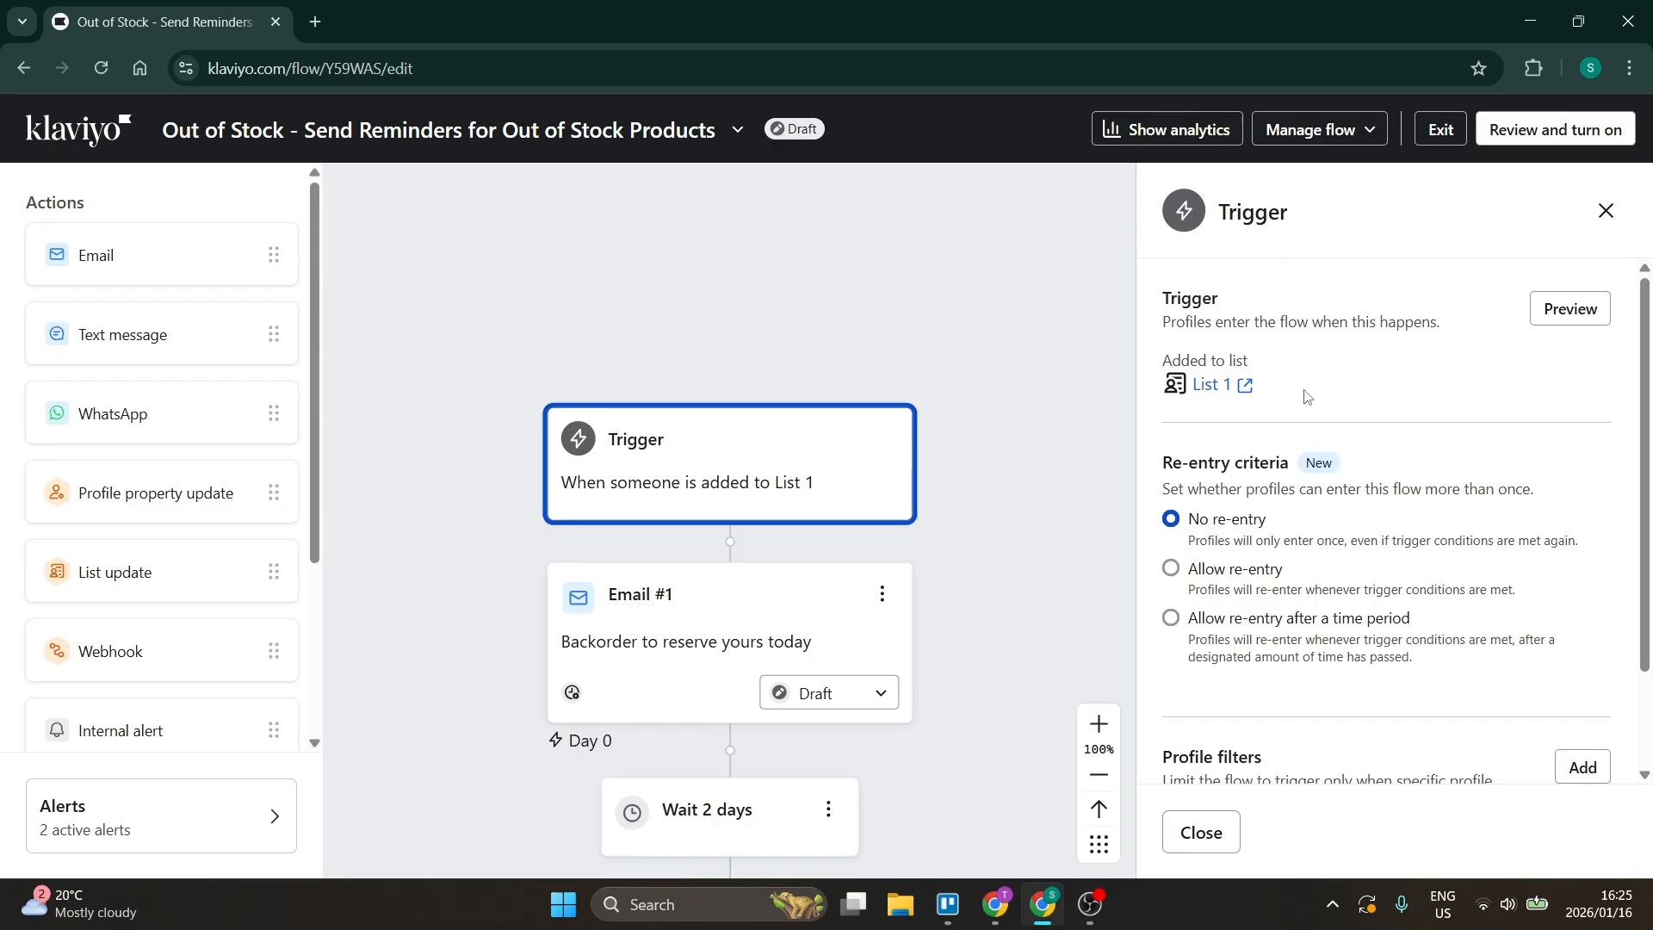
scroll(1326, 534, down, 2)
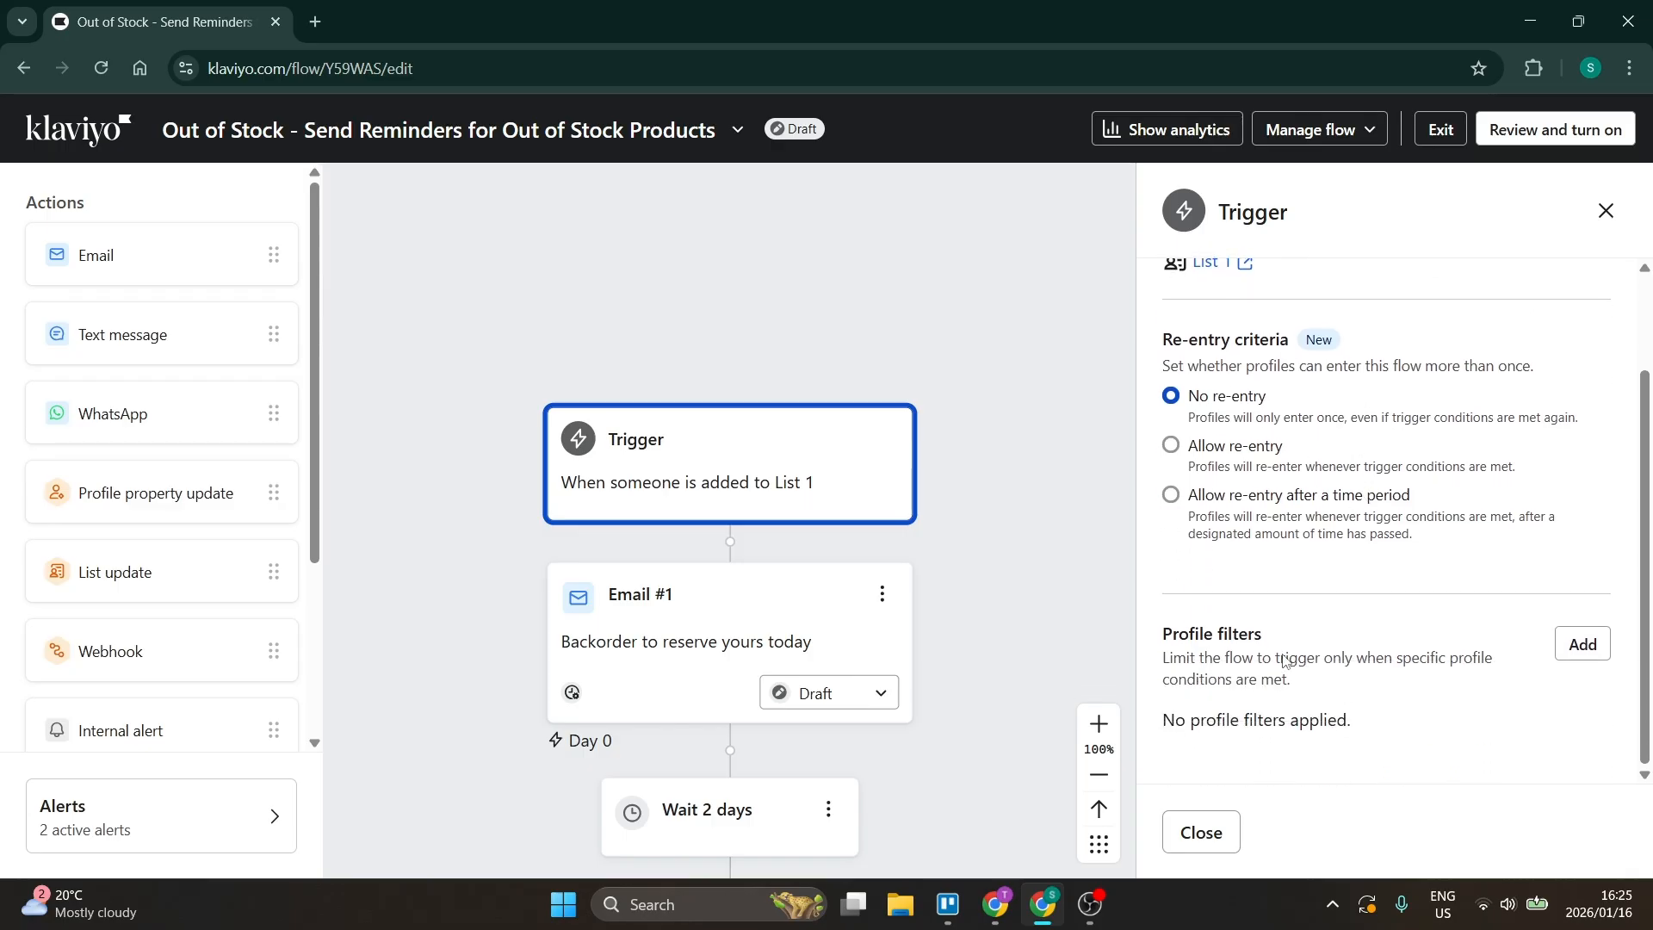
click(756, 604)
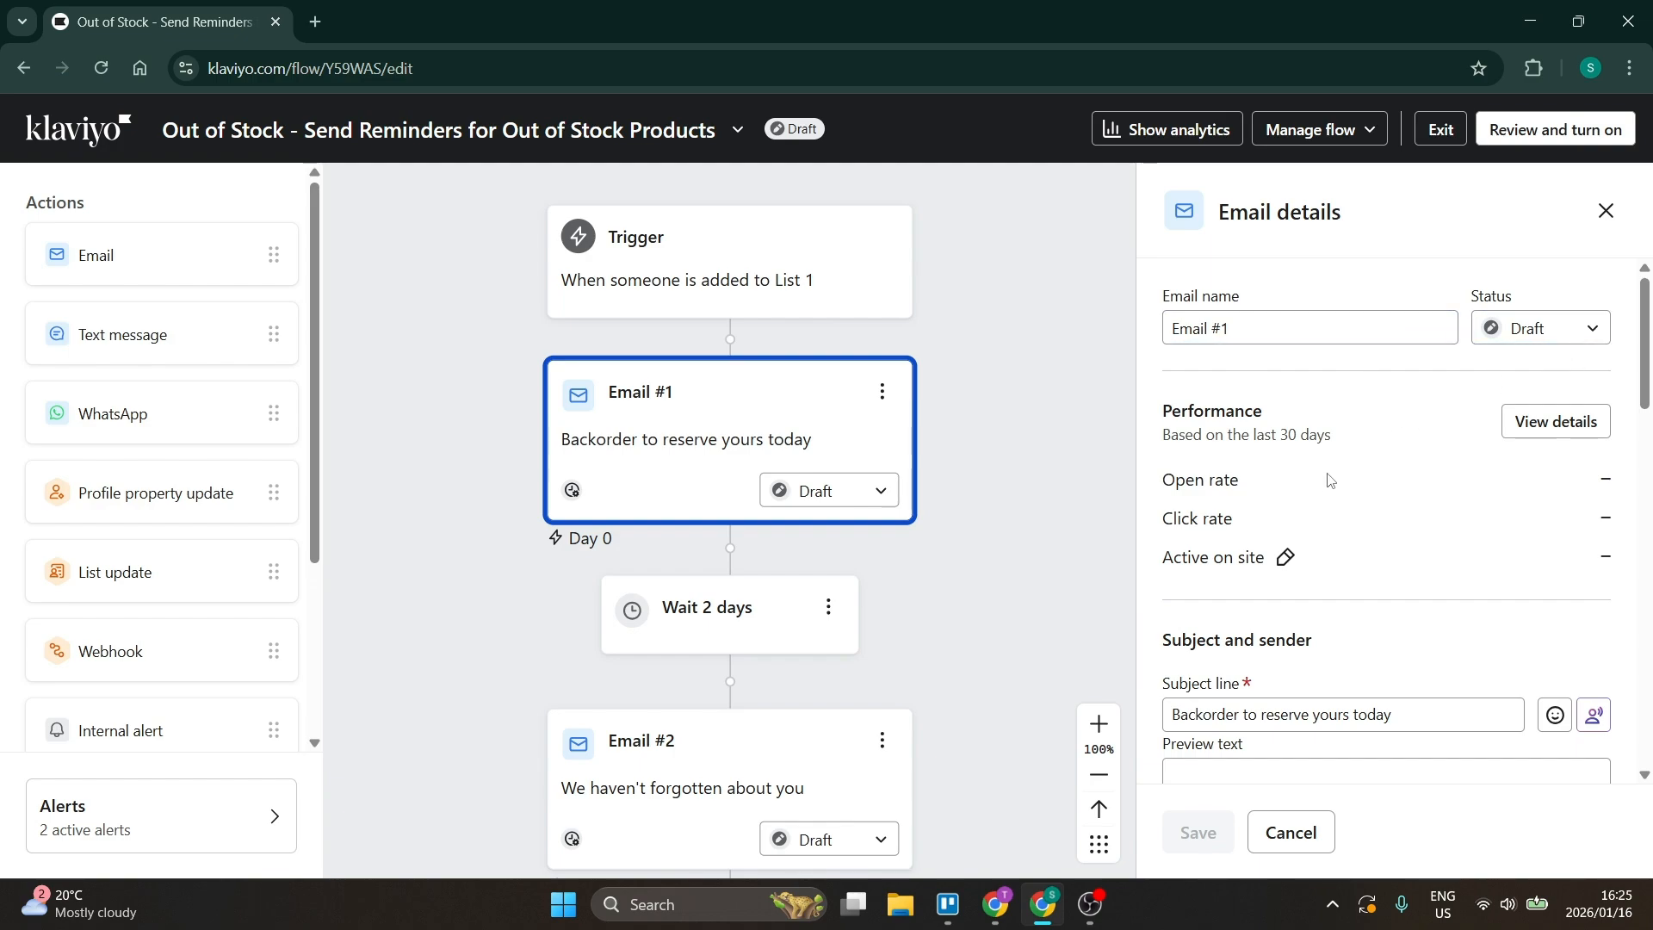
scroll(1330, 480, down, 5)
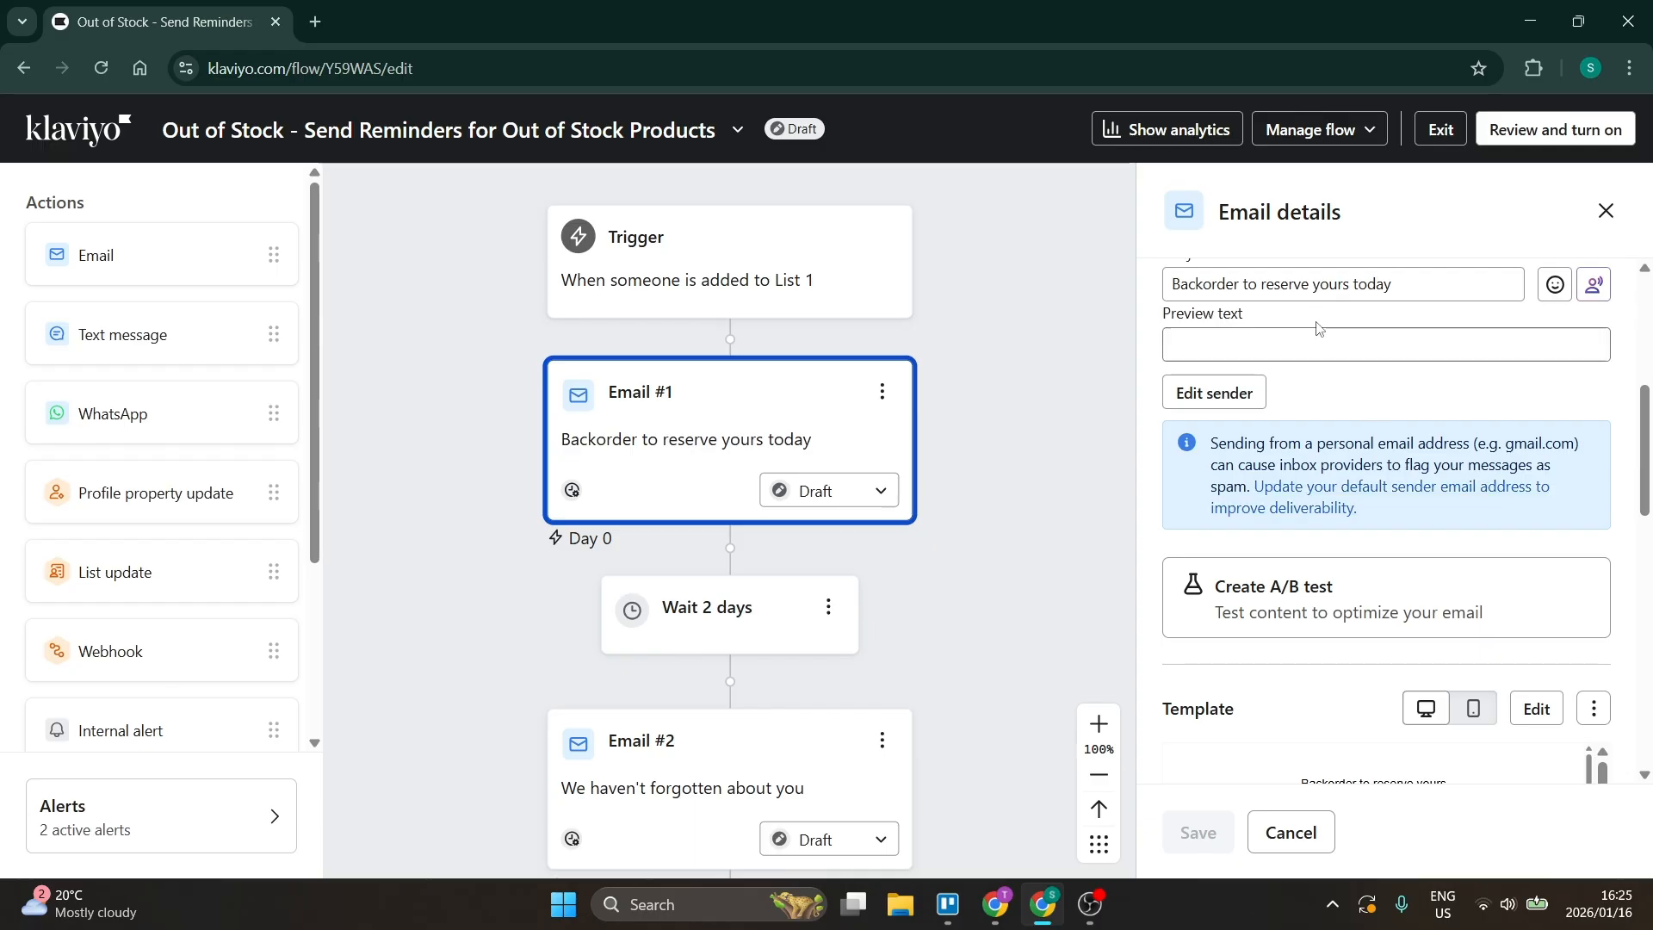
scroll(1343, 362, up, 1)
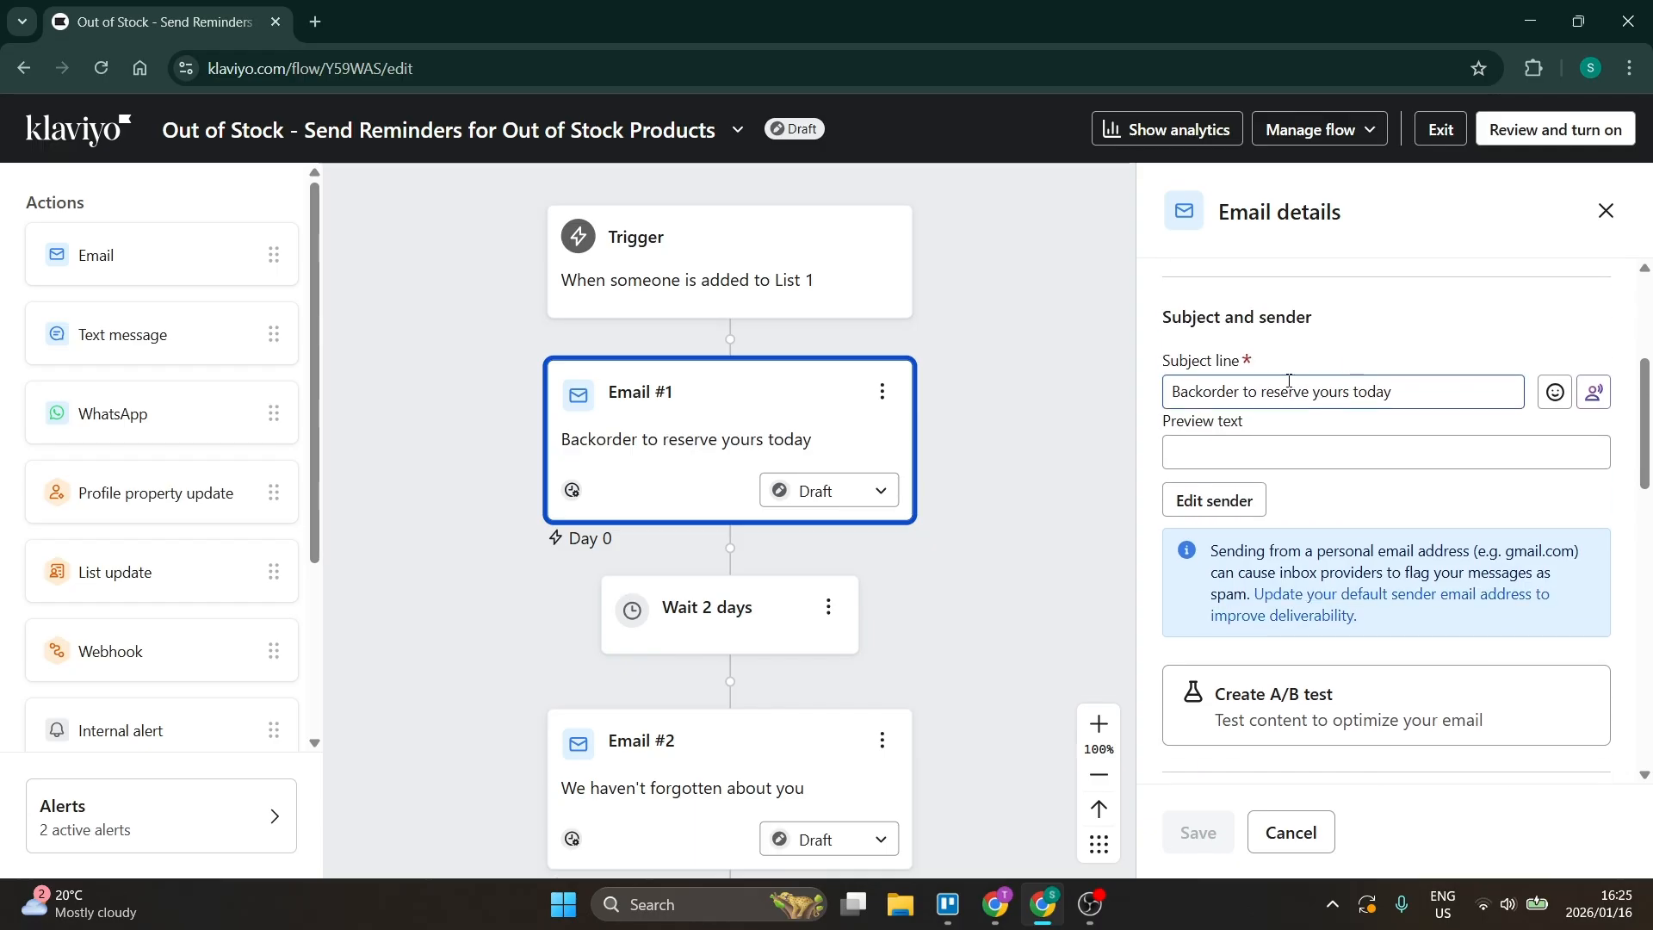
click(1356, 453)
scroll(1357, 453, down, 6)
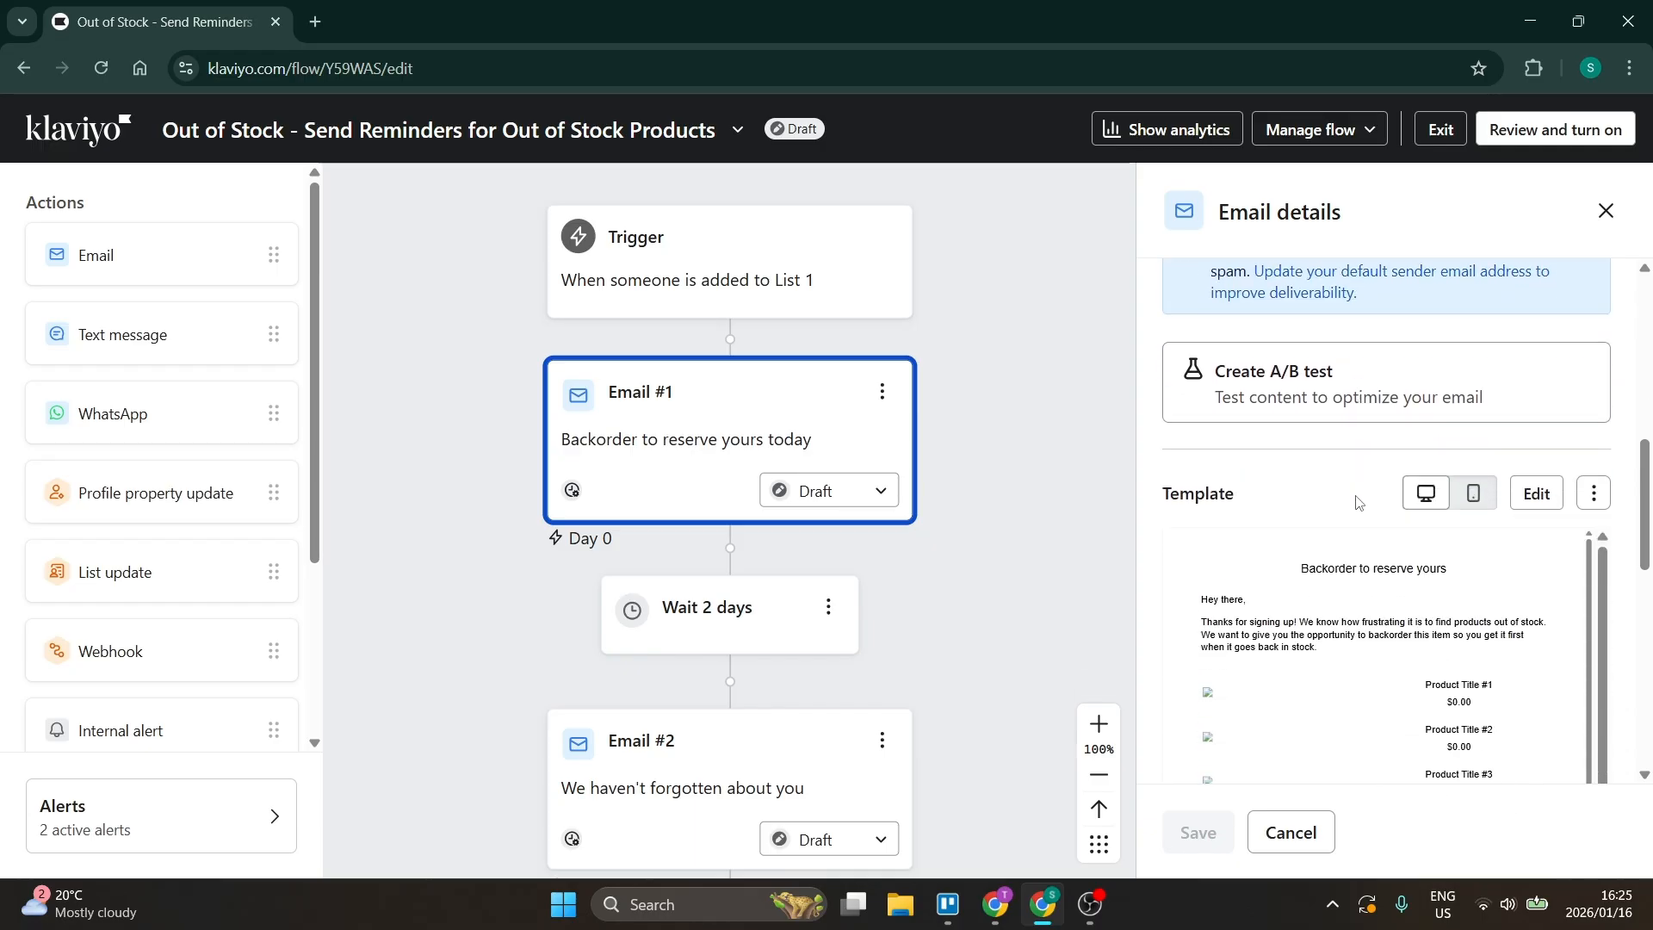
scroll(1378, 567, down, 1)
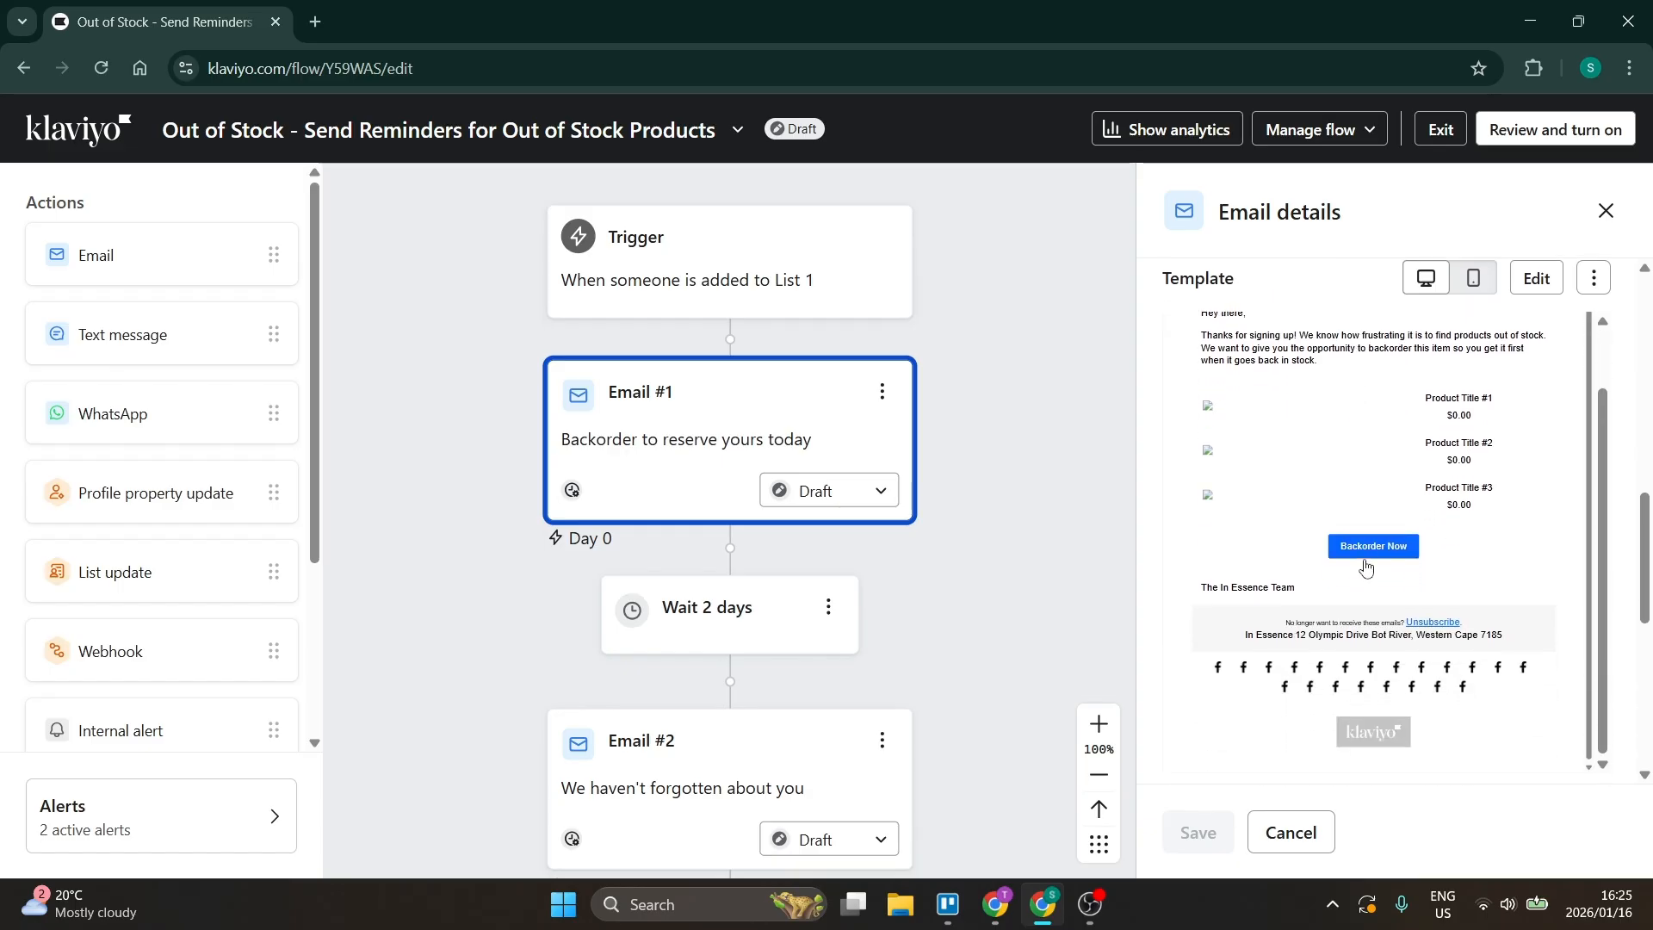
scroll(1343, 585, up, 5)
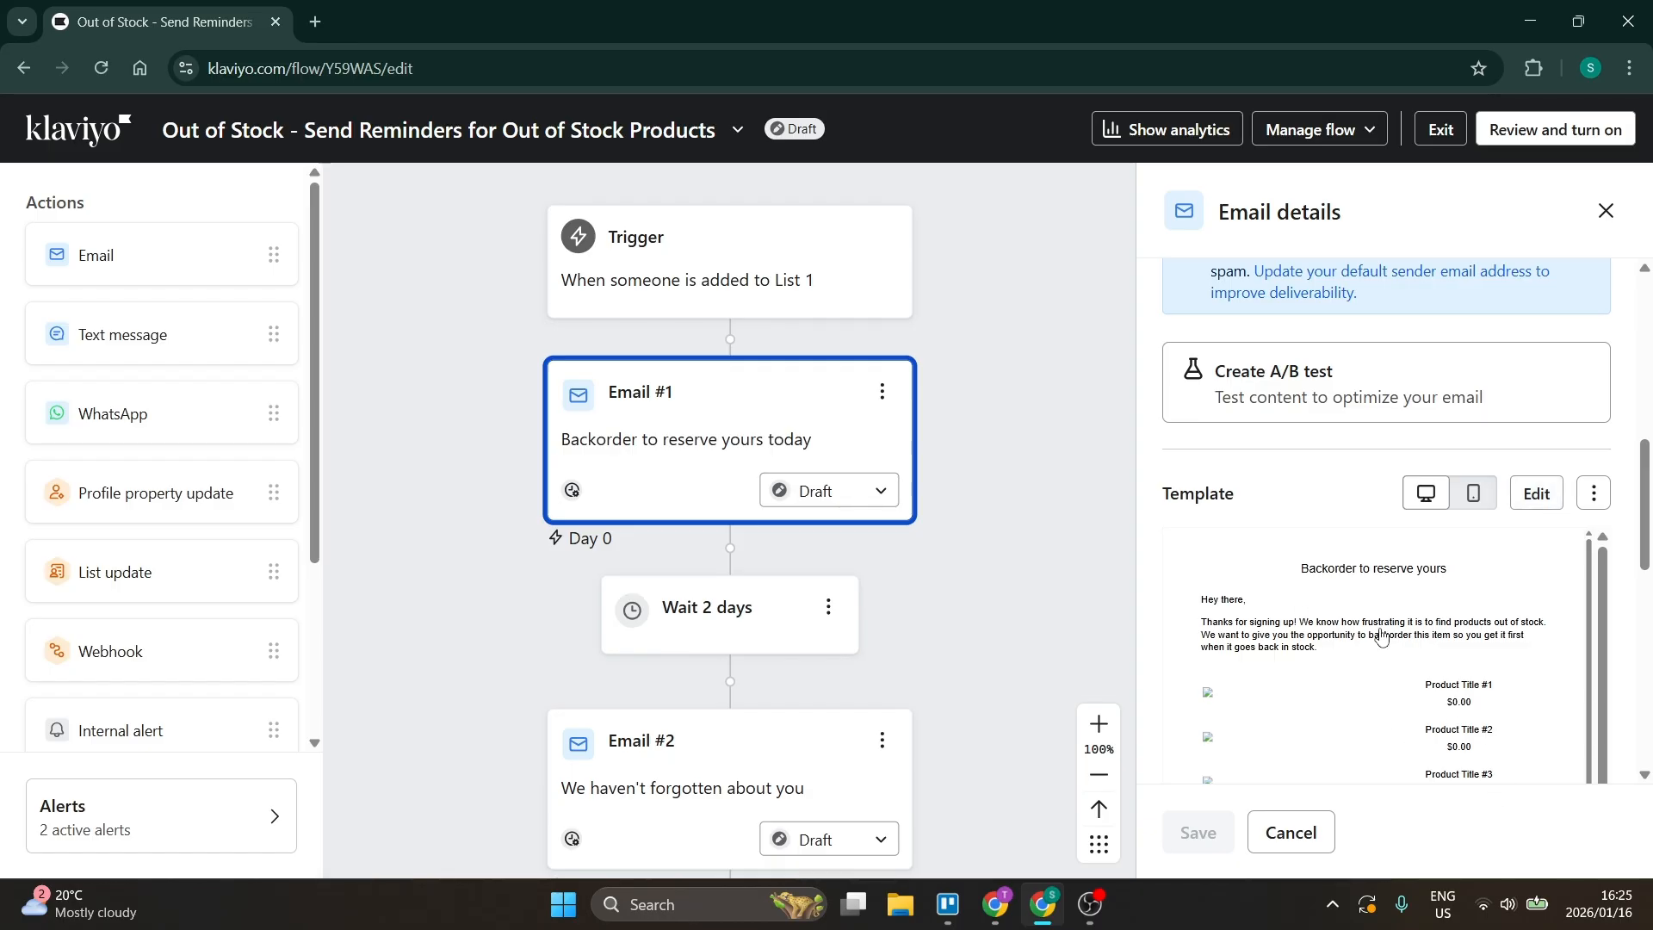
scroll(1374, 603, up, 5)
scroll(1373, 596, up, 3)
Examine the settings and time unit options of the delay between Email #1 and Email #2.
click(675, 635)
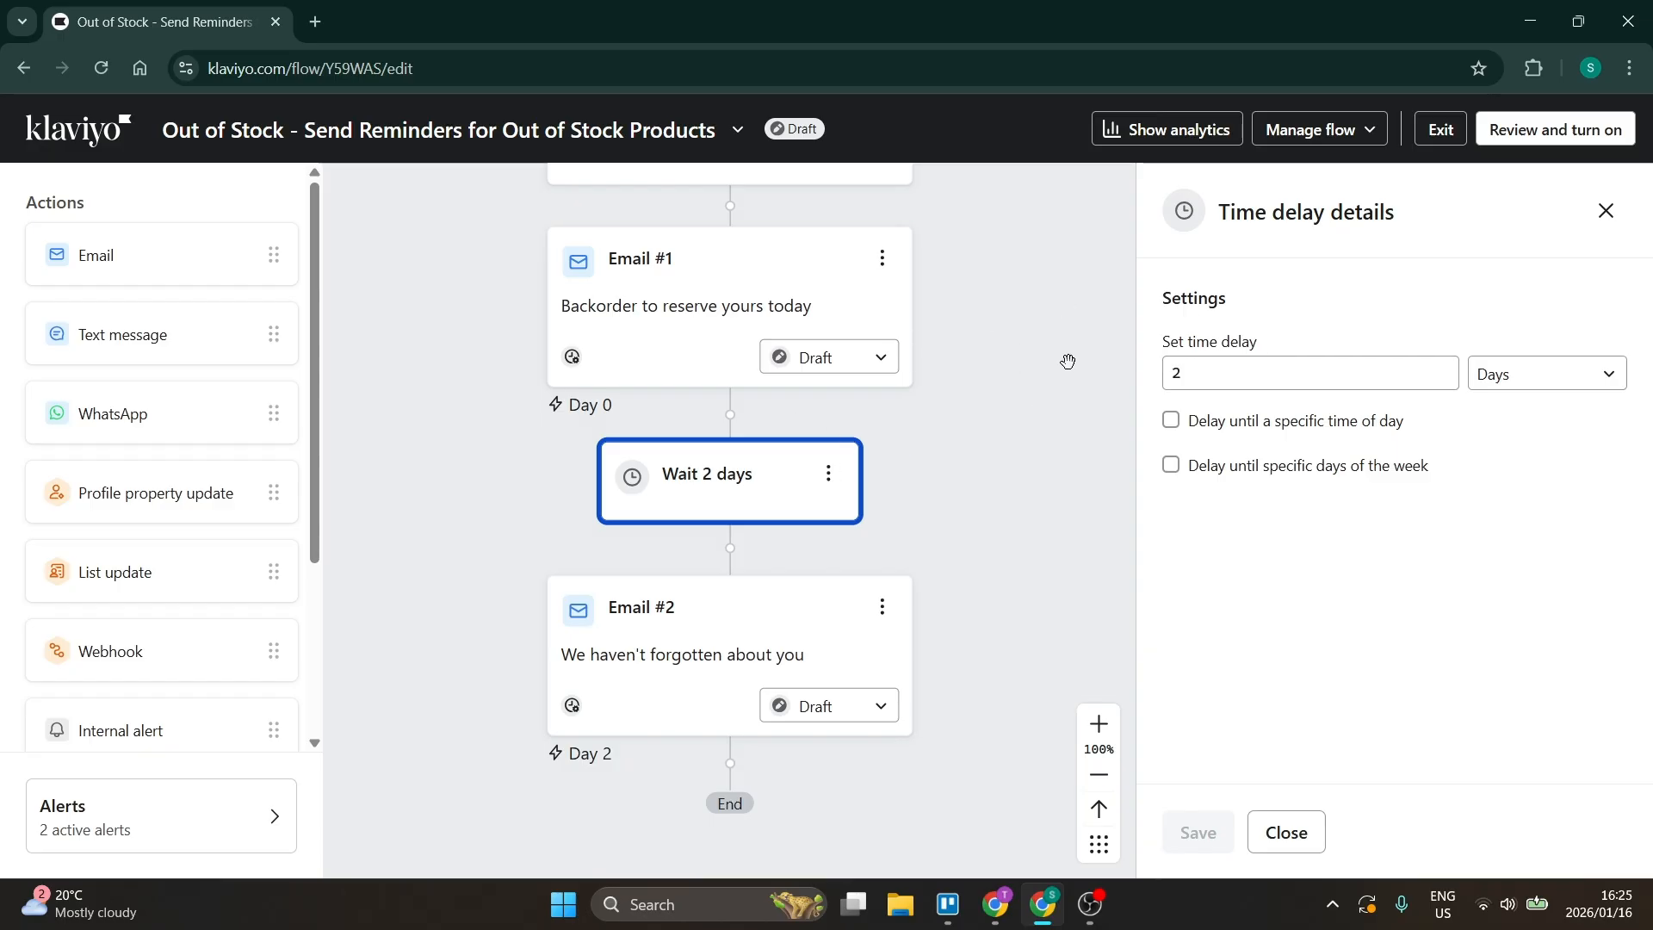
click(1223, 360)
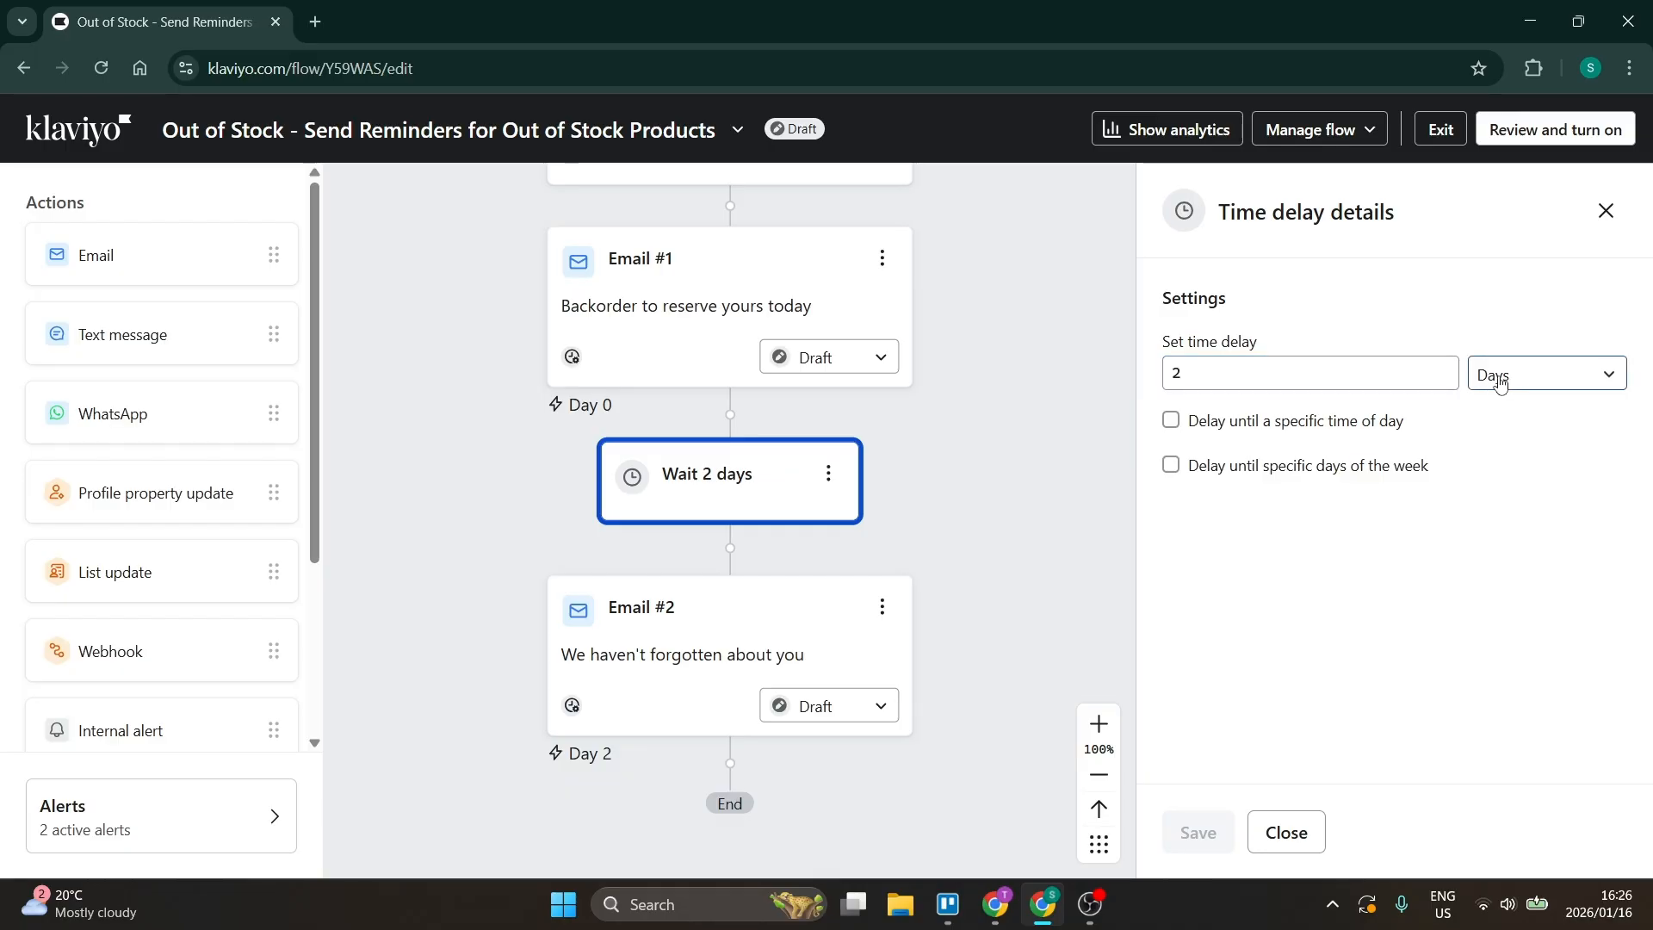
click(1489, 374)
click(1496, 560)
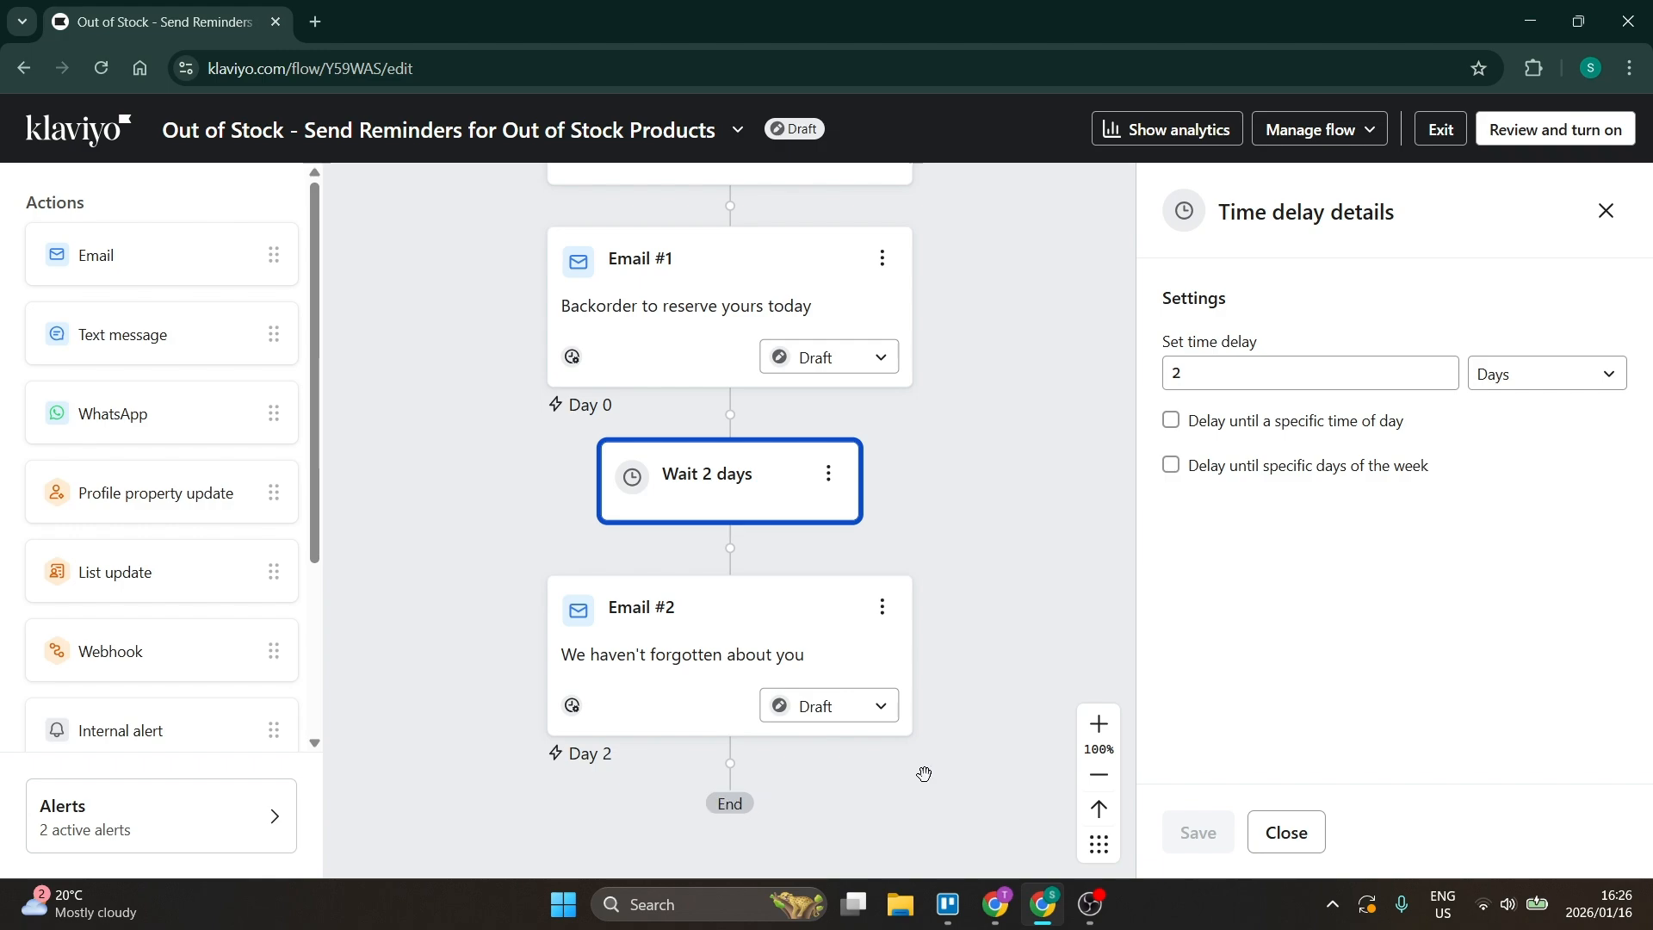
click(1606, 211)
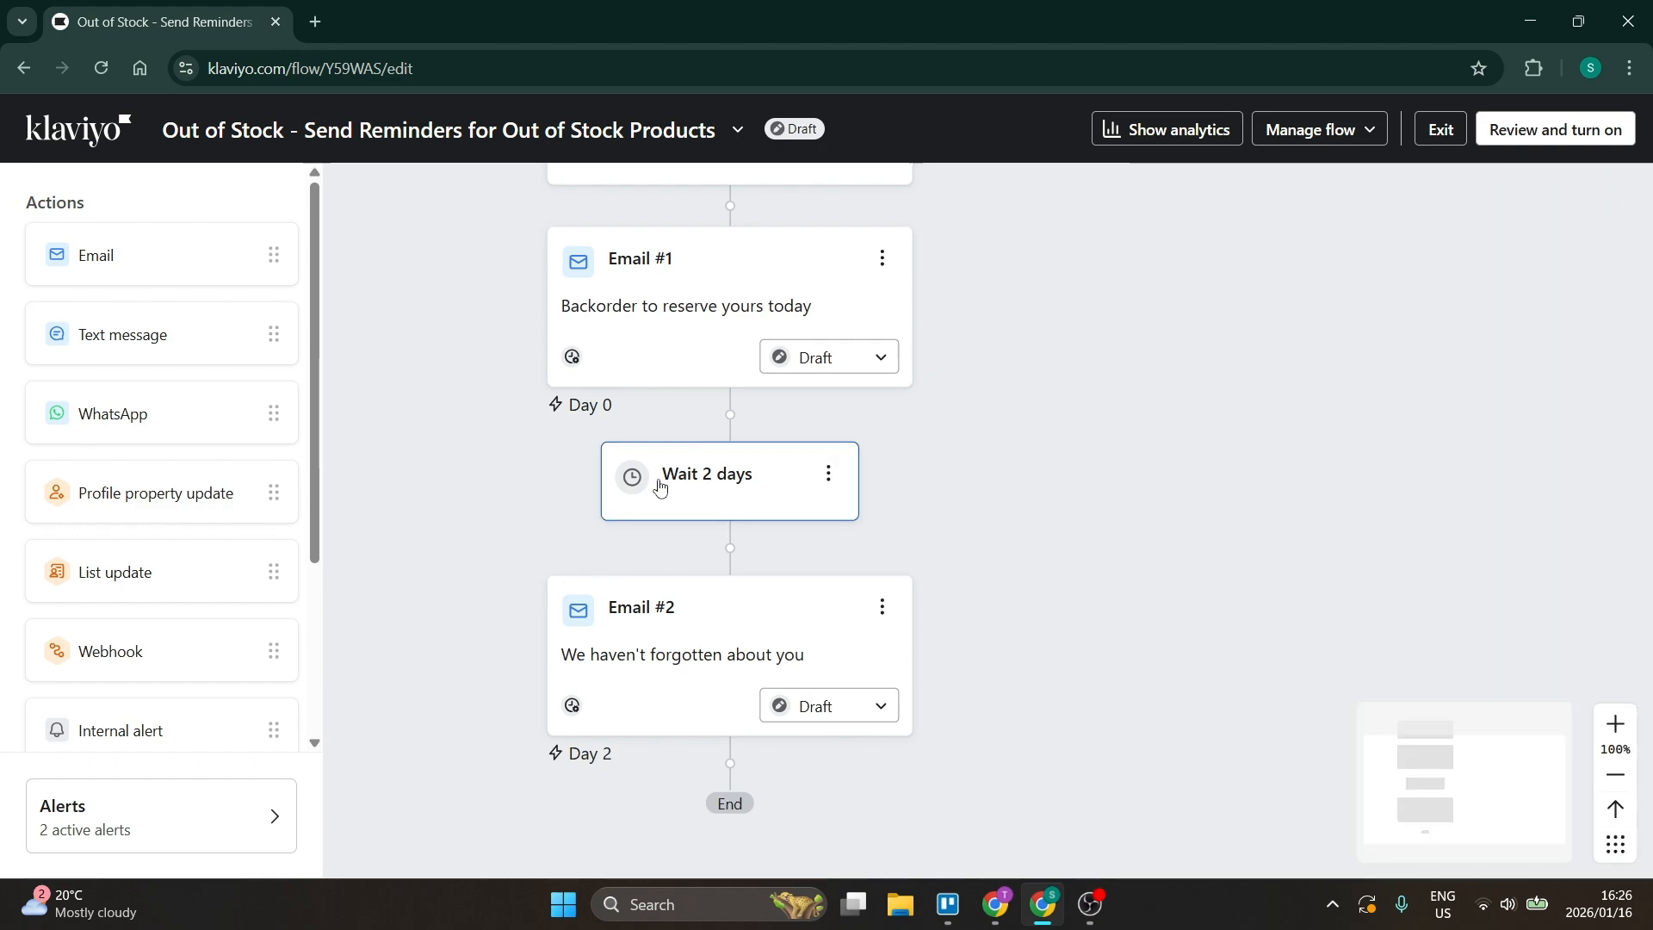
Add a time delay to the end of the flow, directly after Email #2.
click(1616, 777)
click(1616, 777)
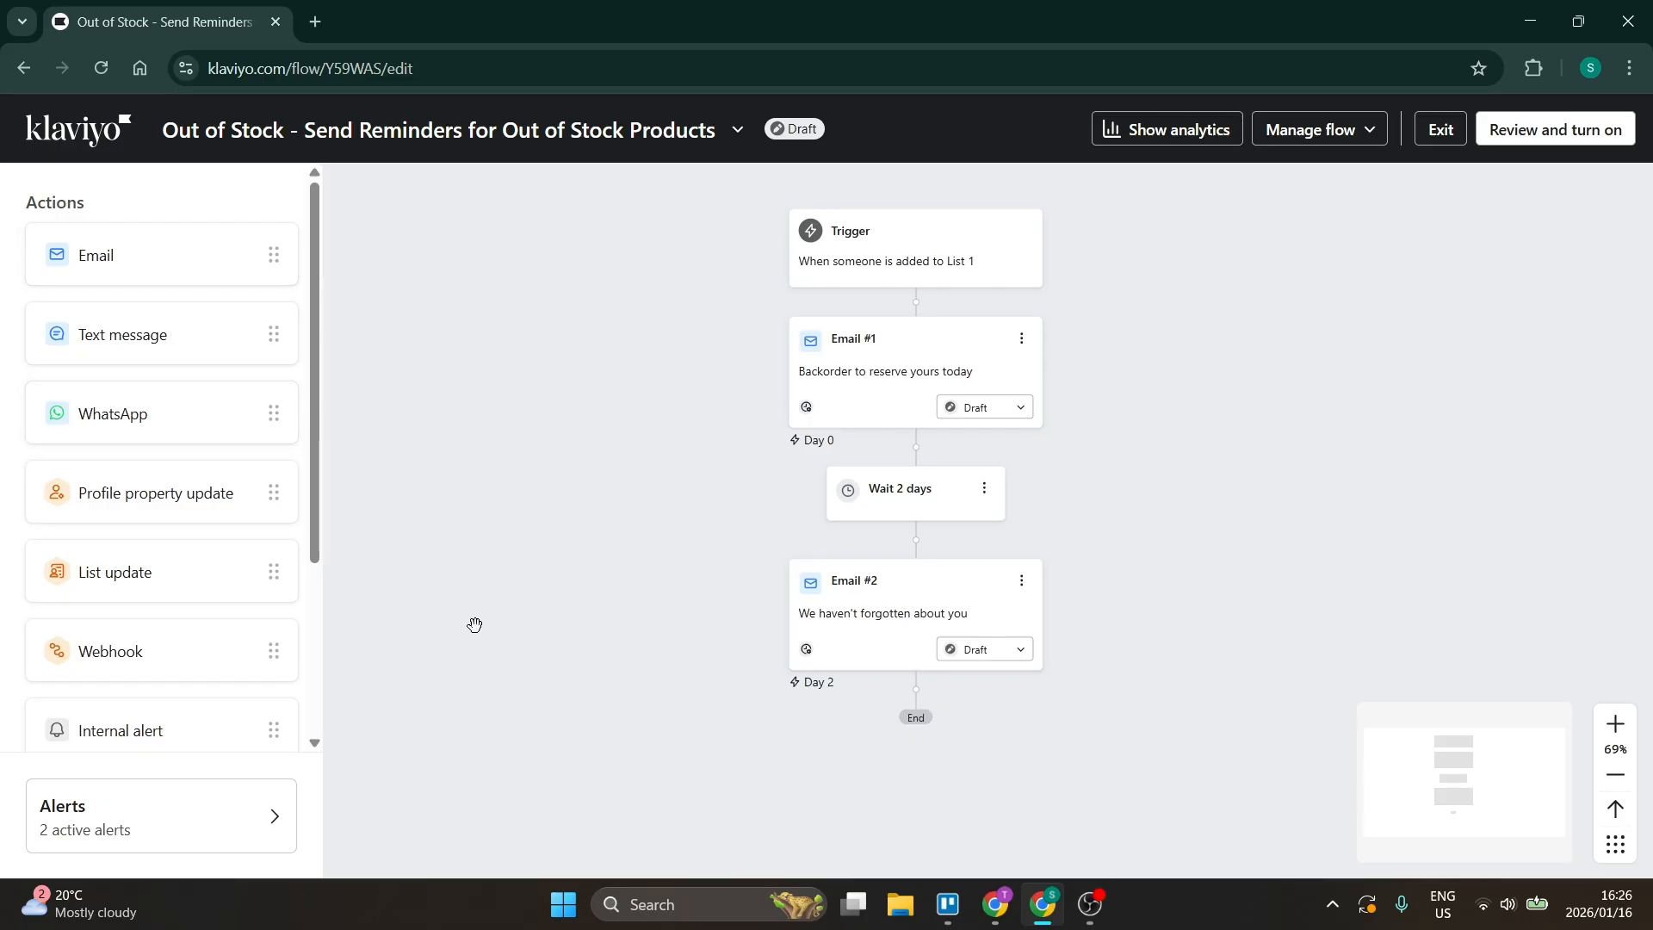
scroll(159, 545, down, 3)
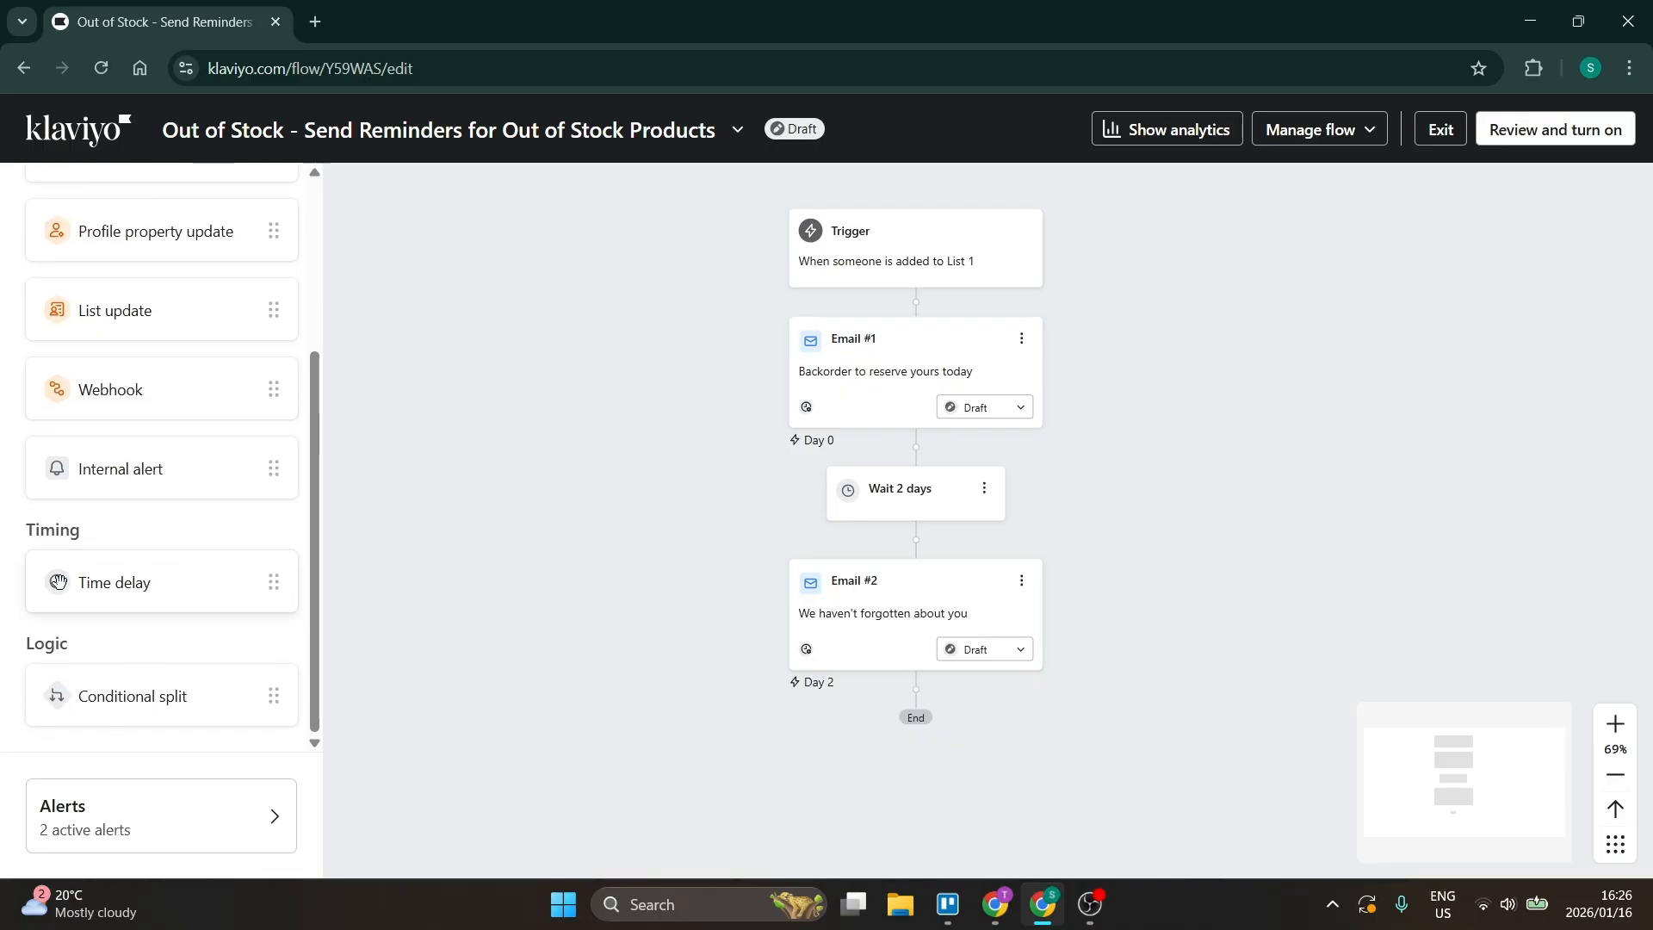
drag(115, 590, 898, 694)
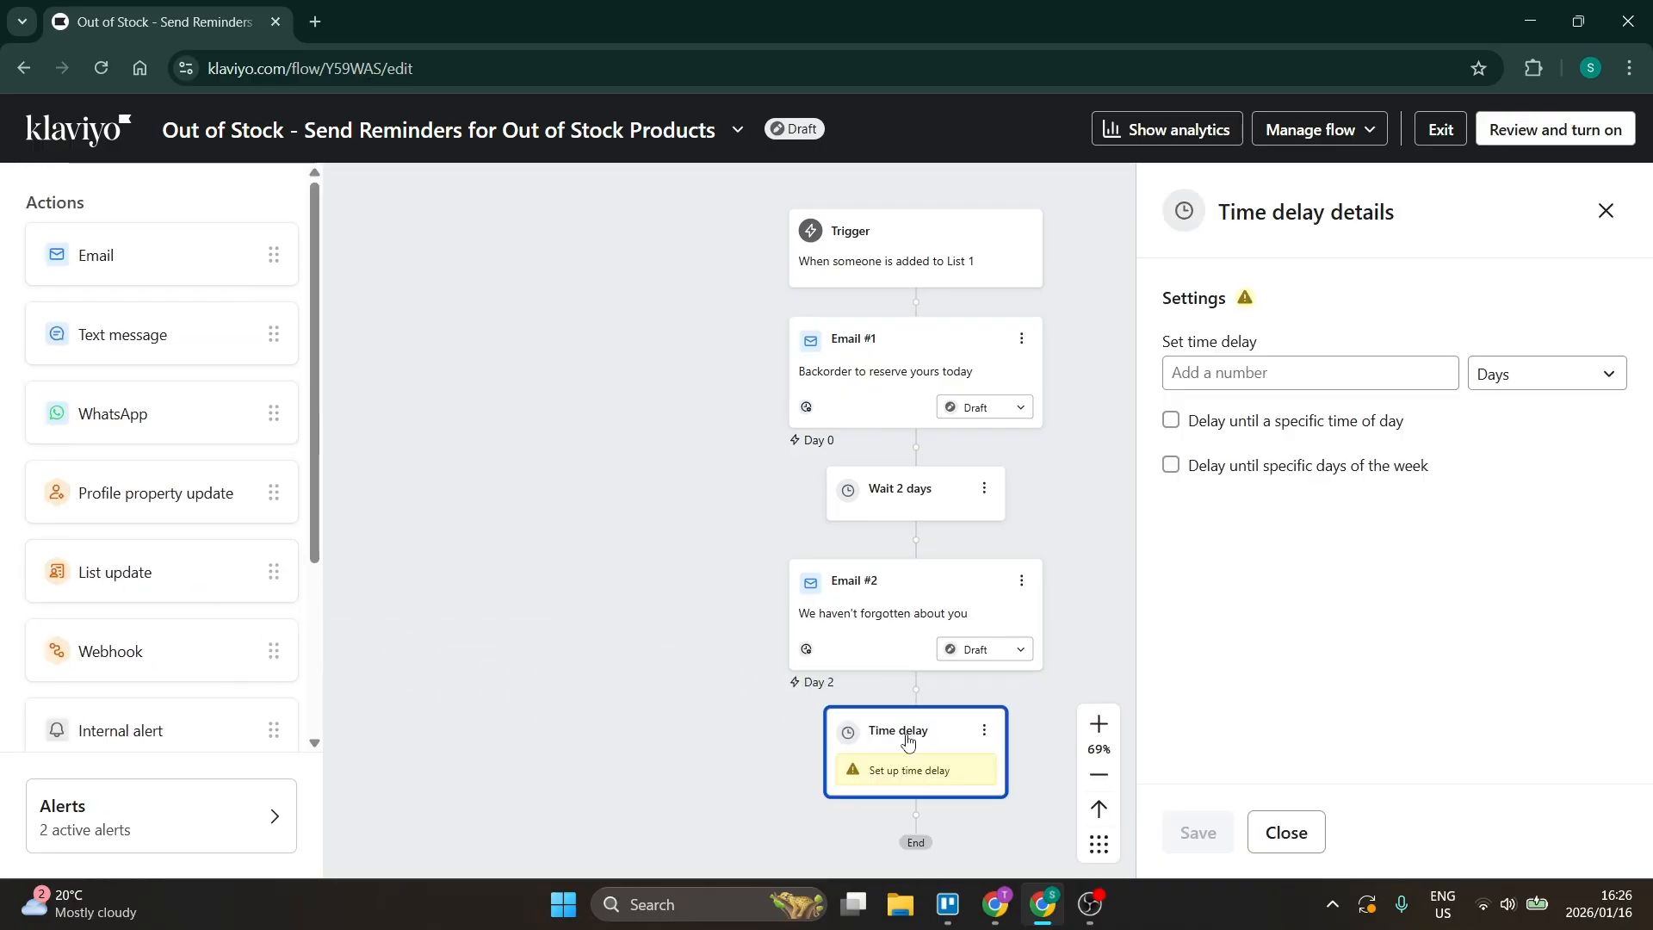
Set the new time delay after Email #2 to 1 hour and 0 minutes, and save it.
click(1513, 375)
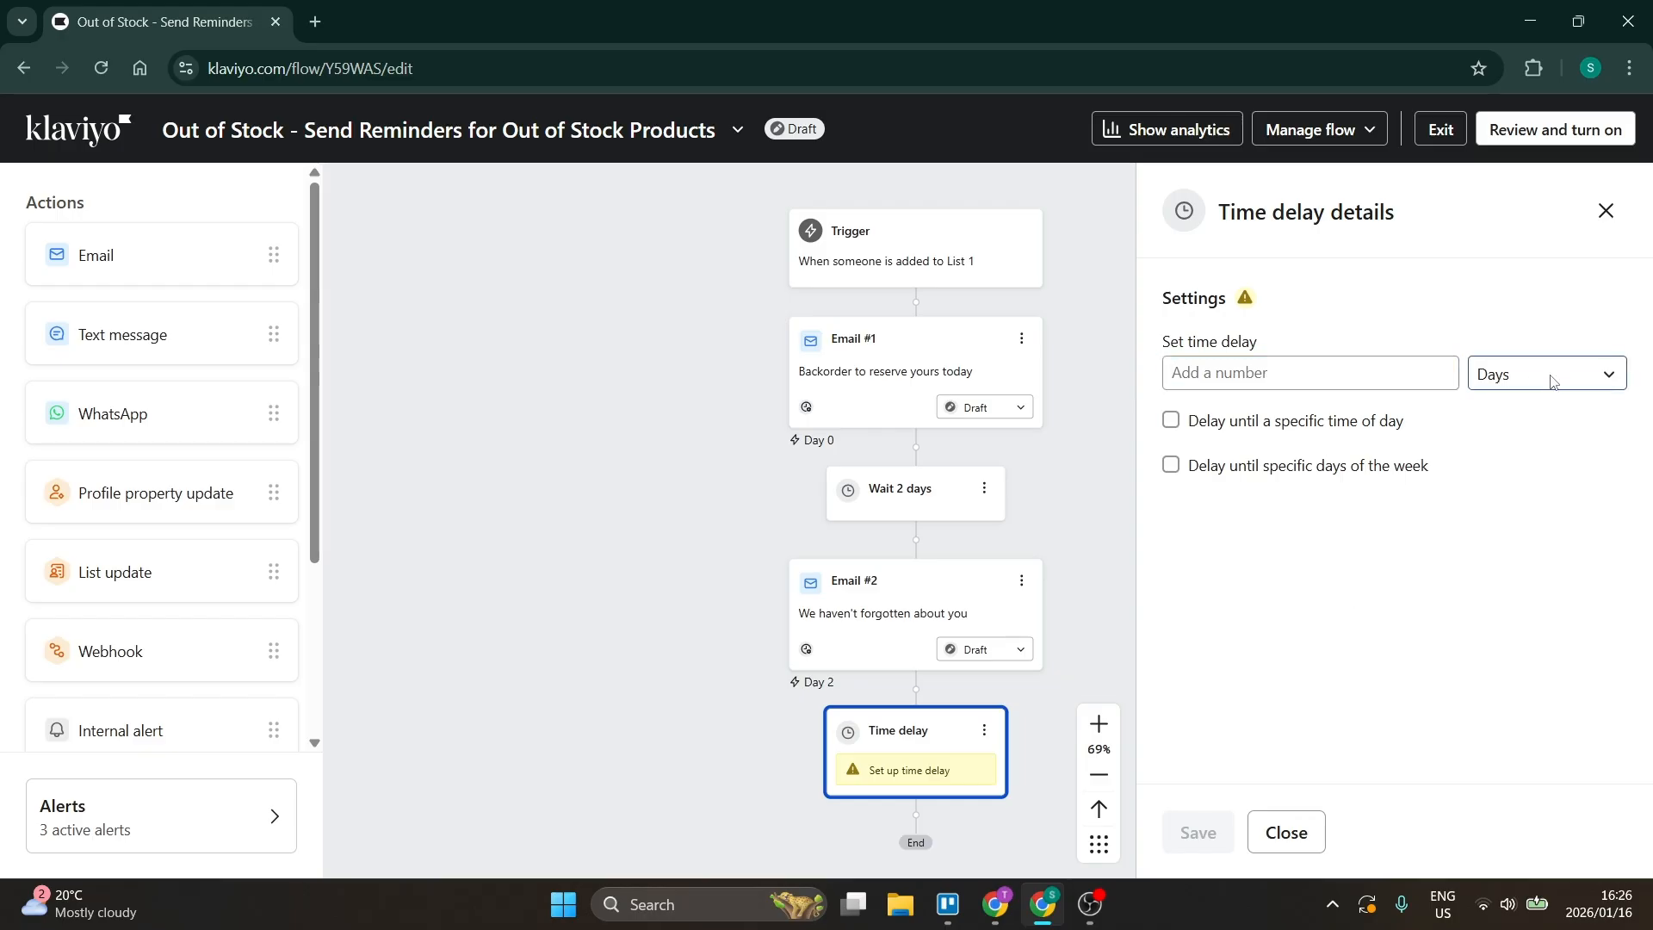
click(1525, 456)
click(1300, 374)
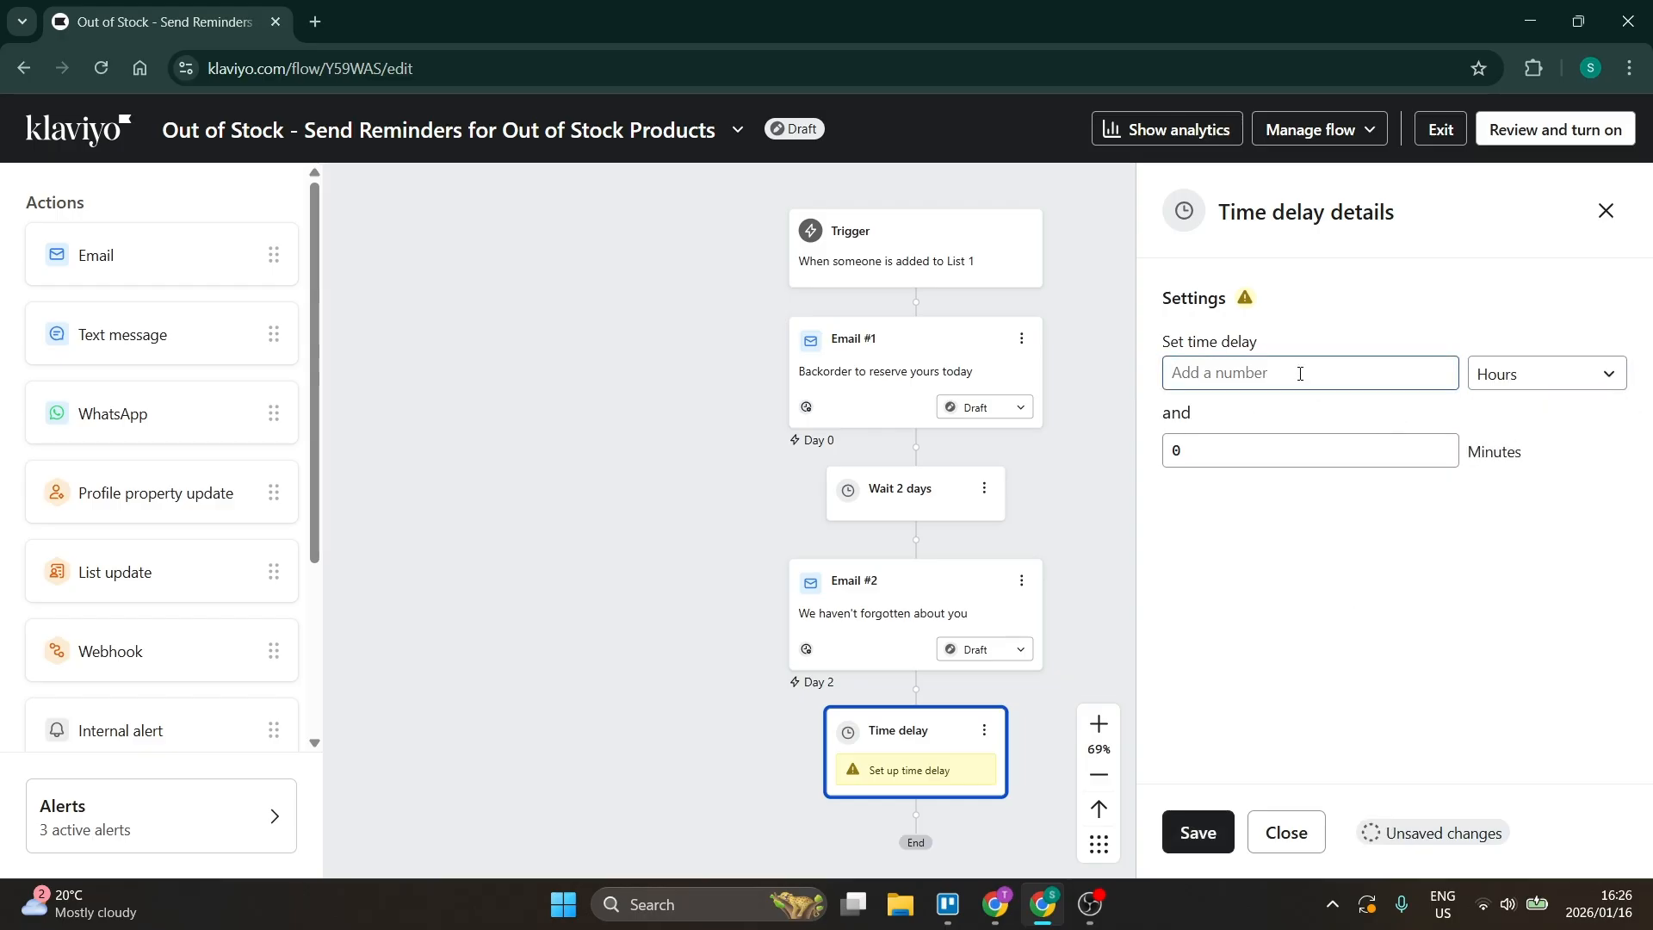
text(1)
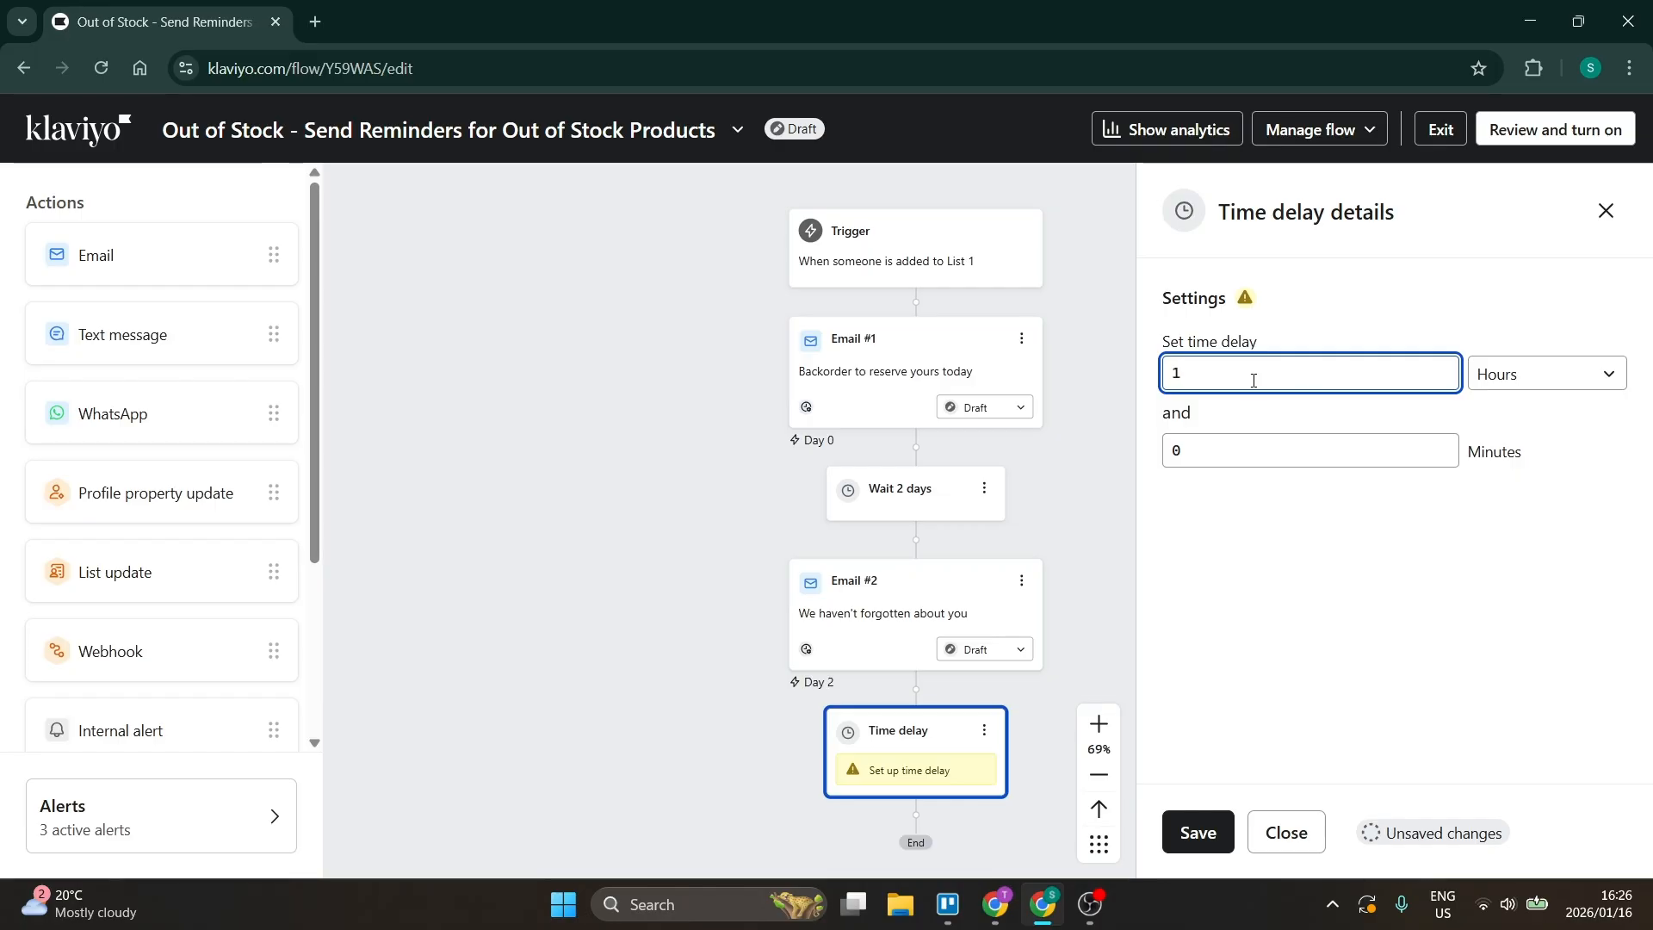
click(1357, 513)
click(1199, 832)
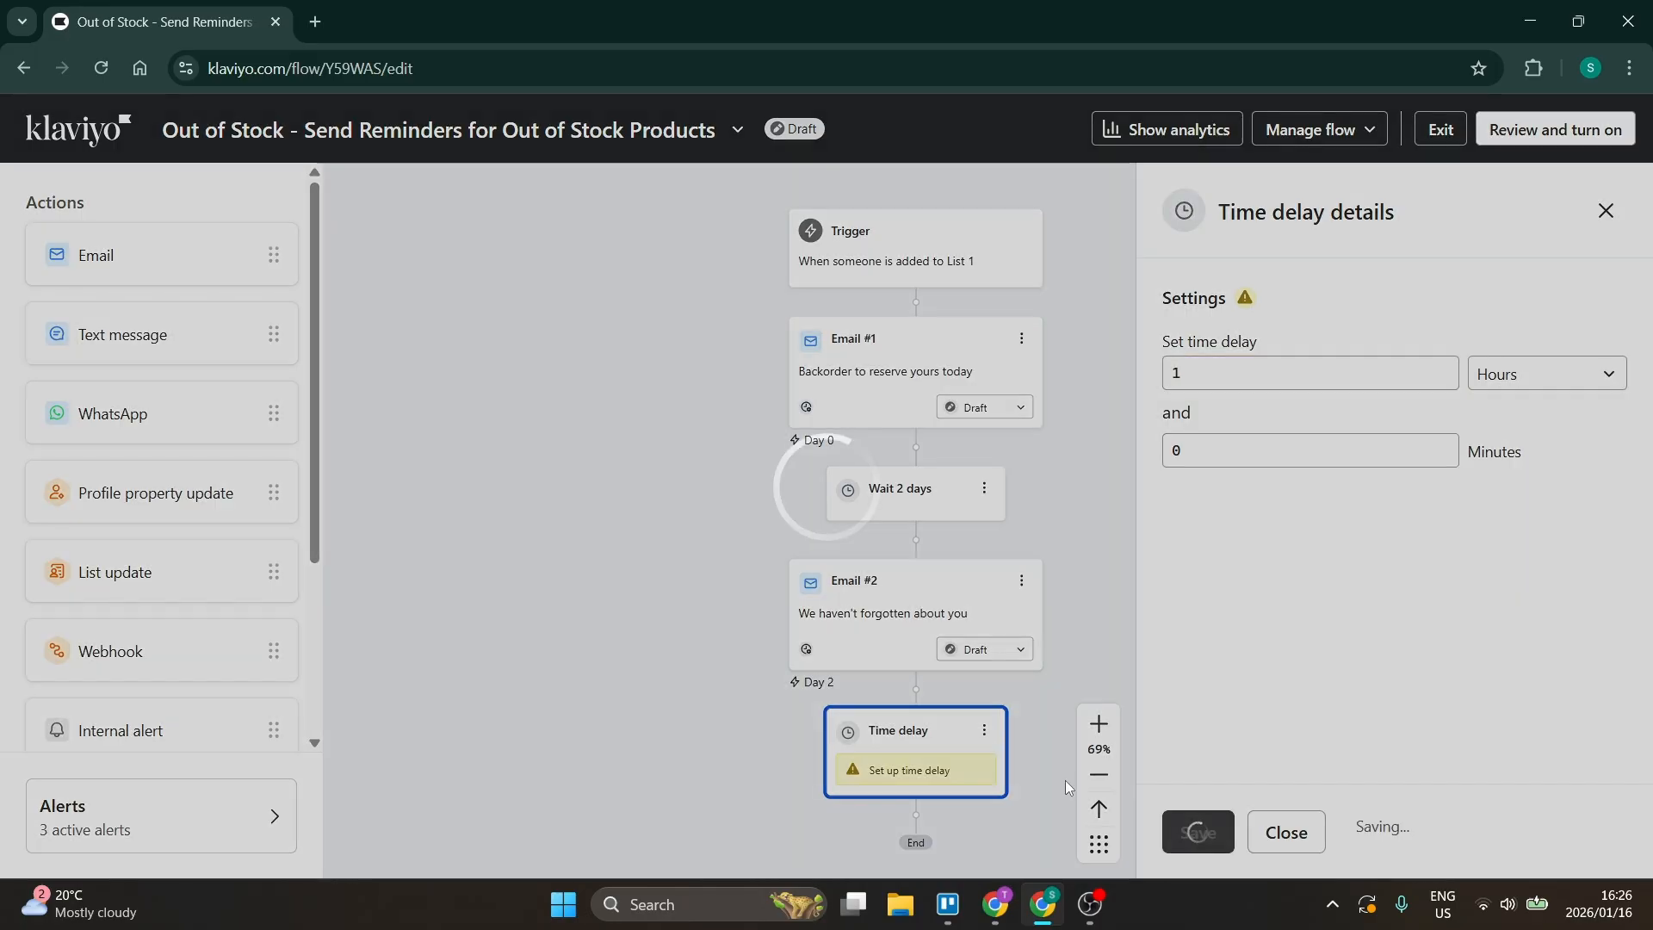
Add an email action to the end of the flow, directly after the 1-hour delay.
scroll(865, 665, down, 3)
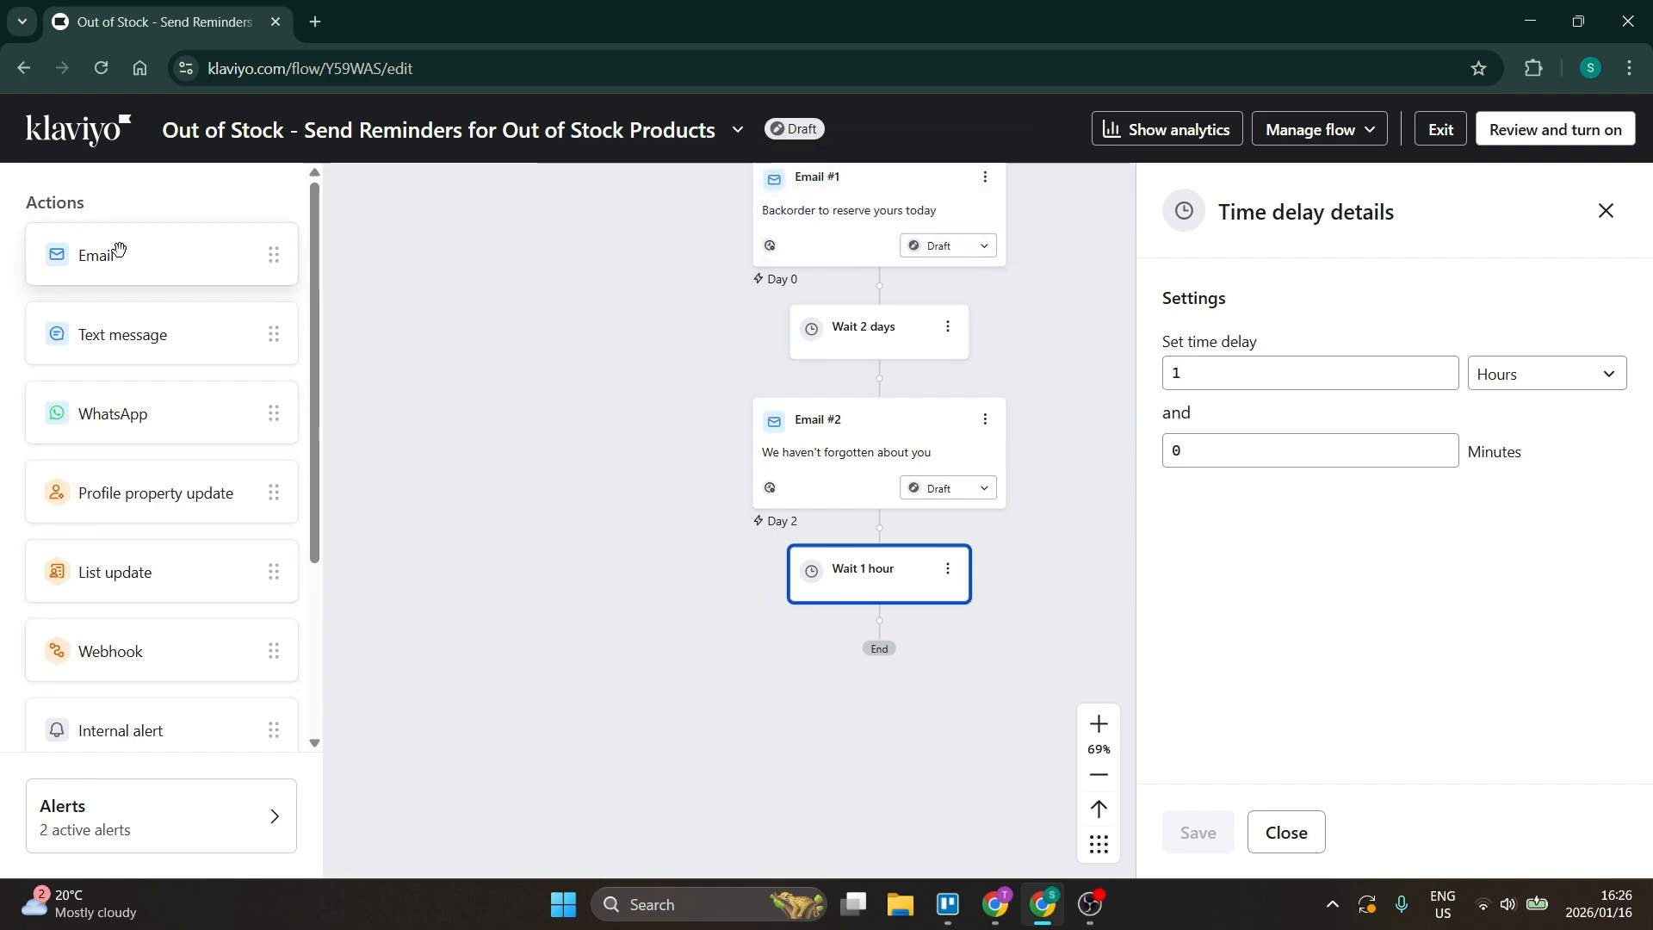
drag(118, 250, 861, 609)
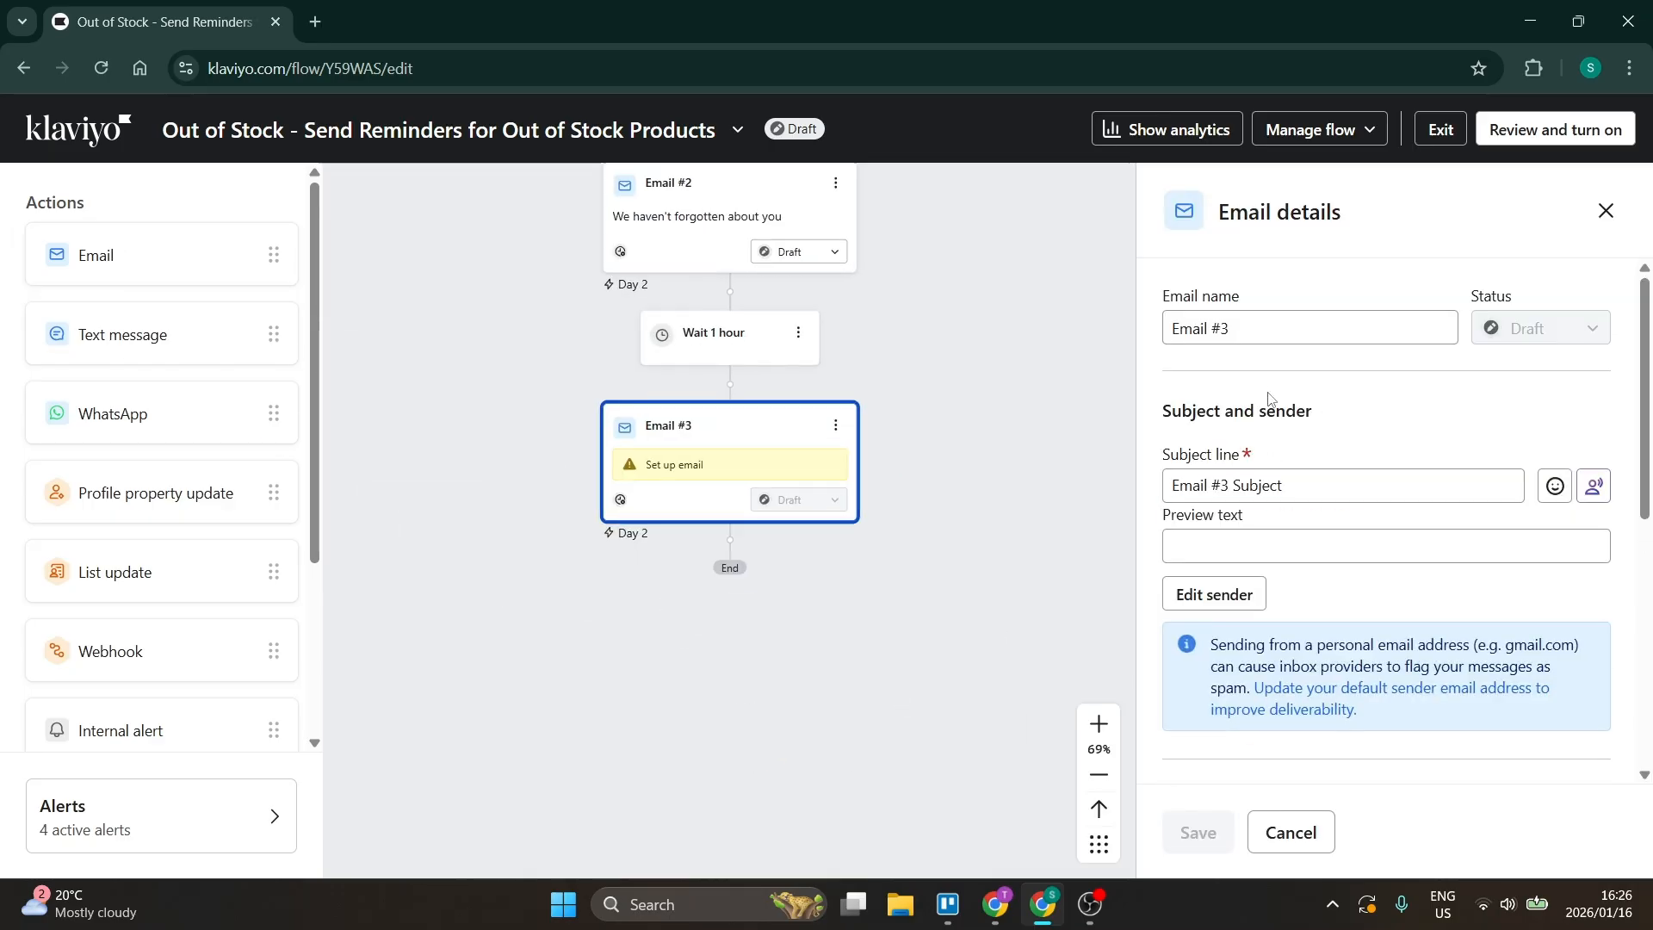
Review the new email's subject, template, sending settings and filters, and the flow's full sequence from the trigger to the end.
scroll(1312, 591, down, 6)
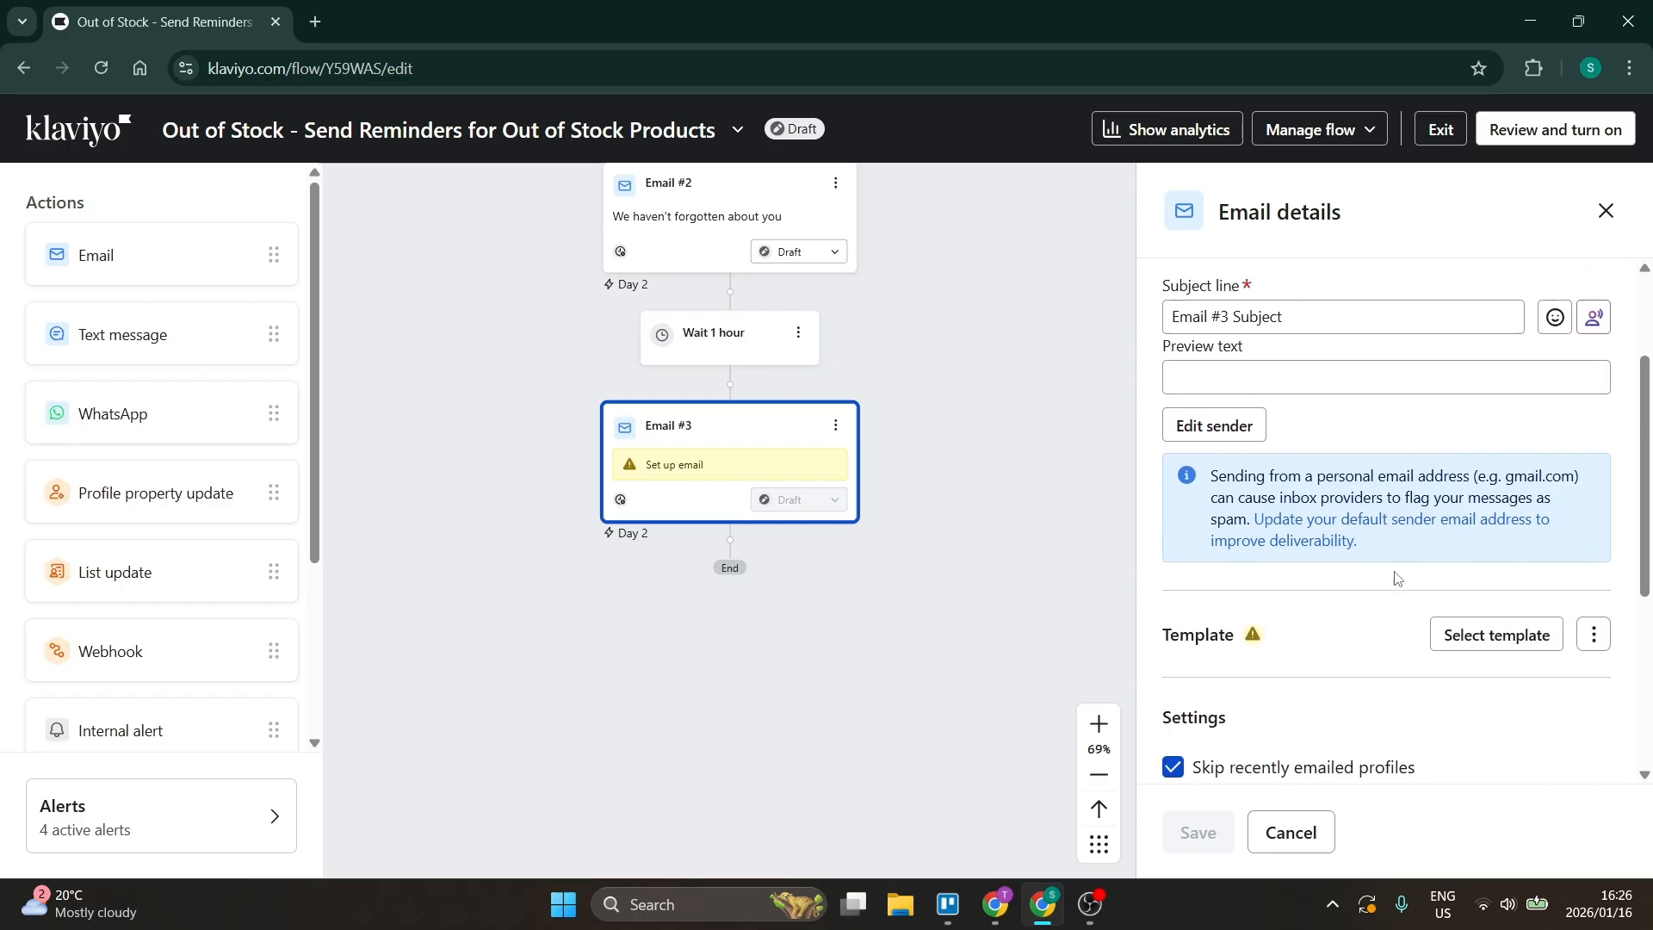
scroll(1368, 545, up, 1)
scroll(693, 407, up, 2)
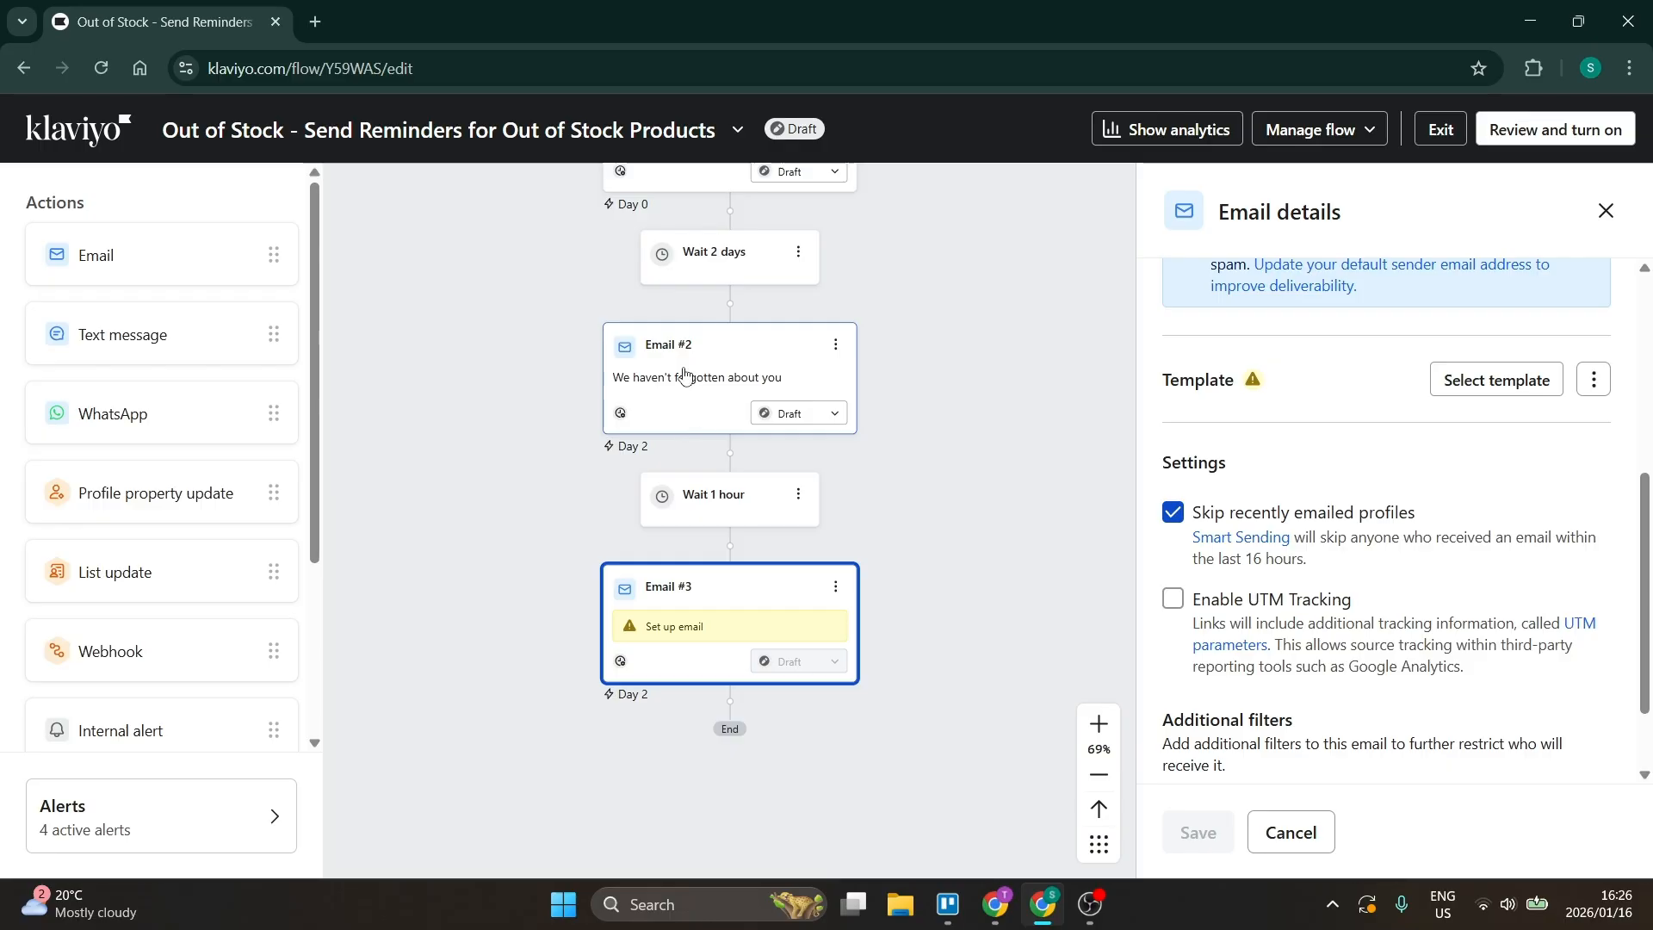
scroll(1342, 659, down, 1)
scroll(1342, 659, down, 2)
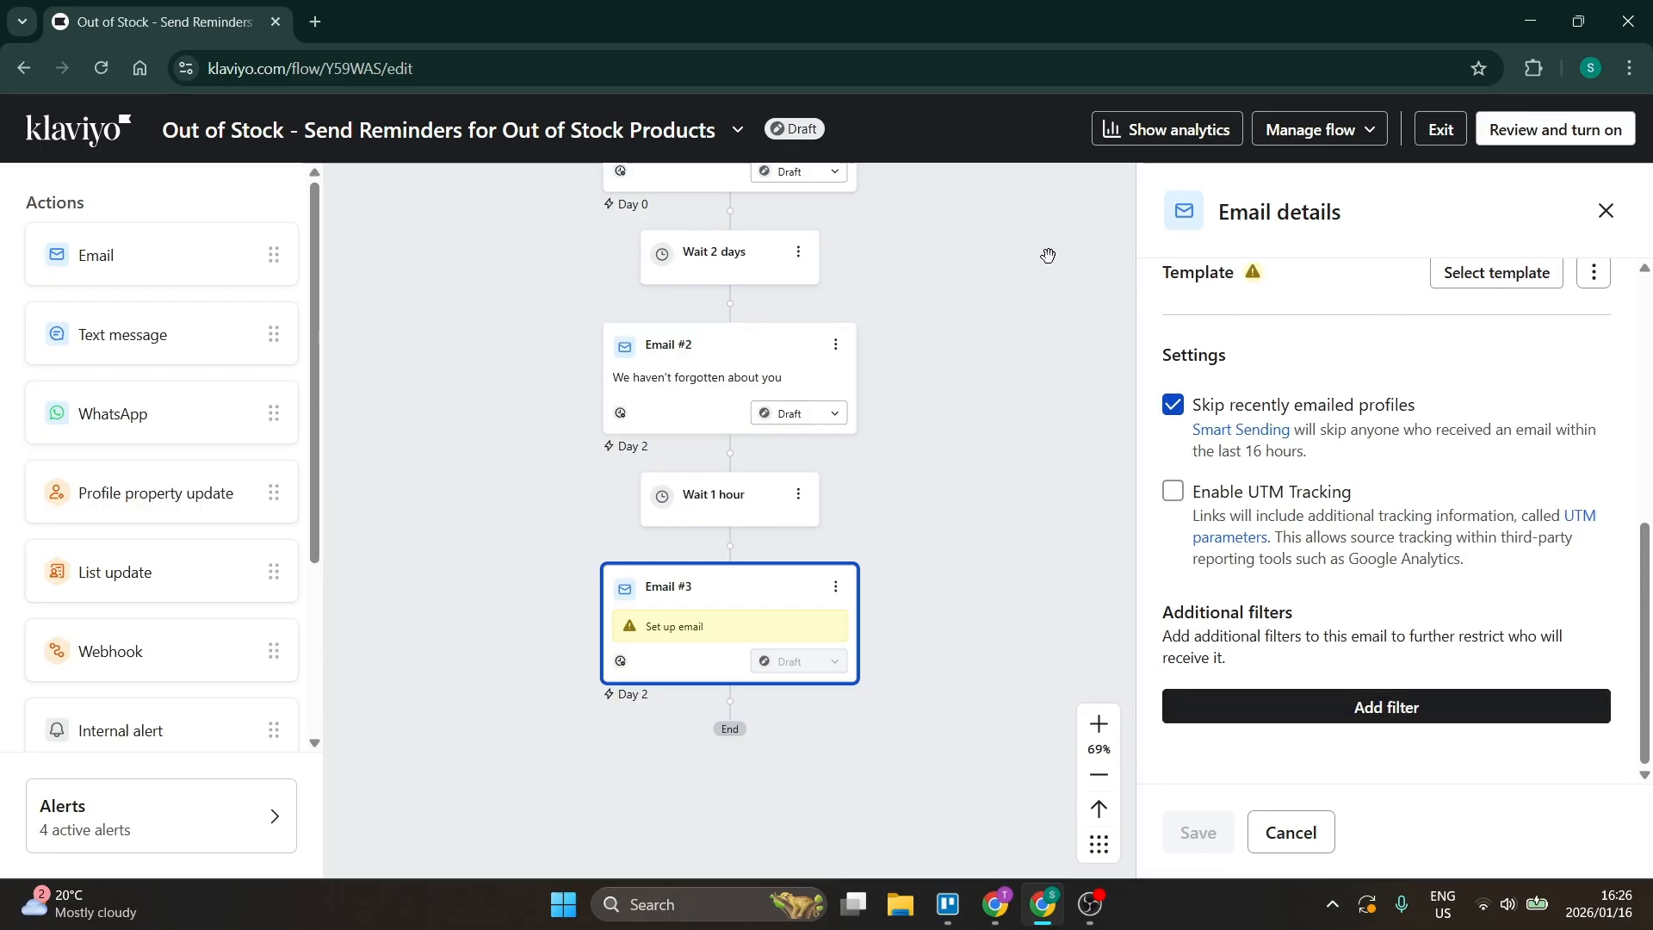
scroll(825, 419, up, 1)
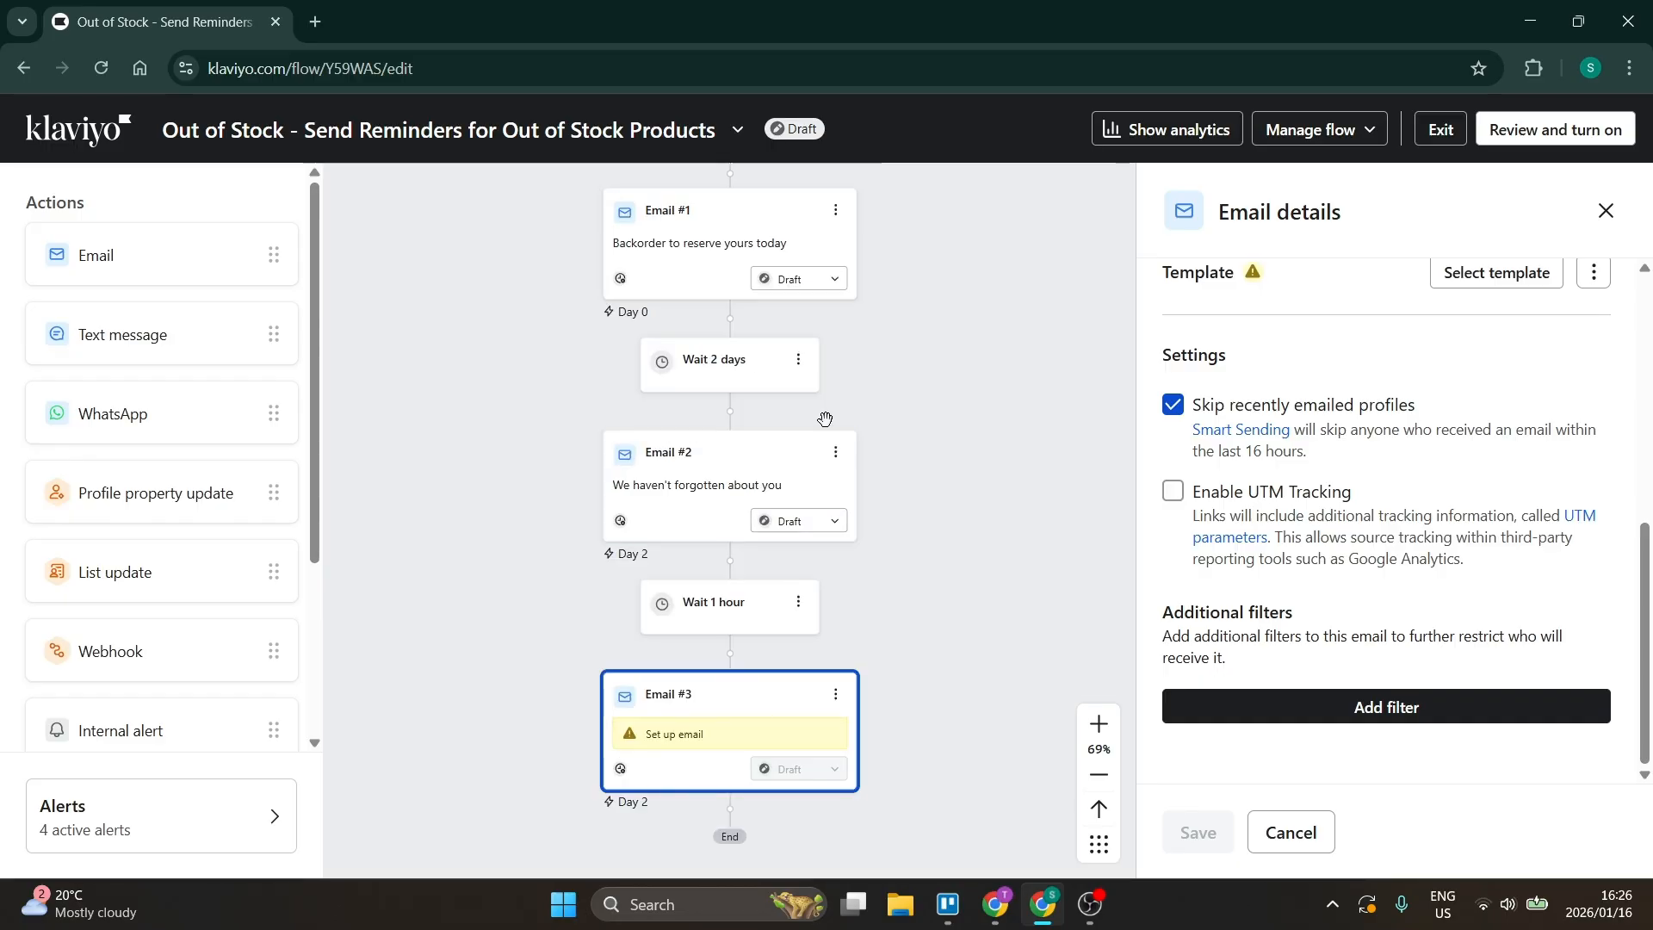
scroll(825, 419, up, 2)
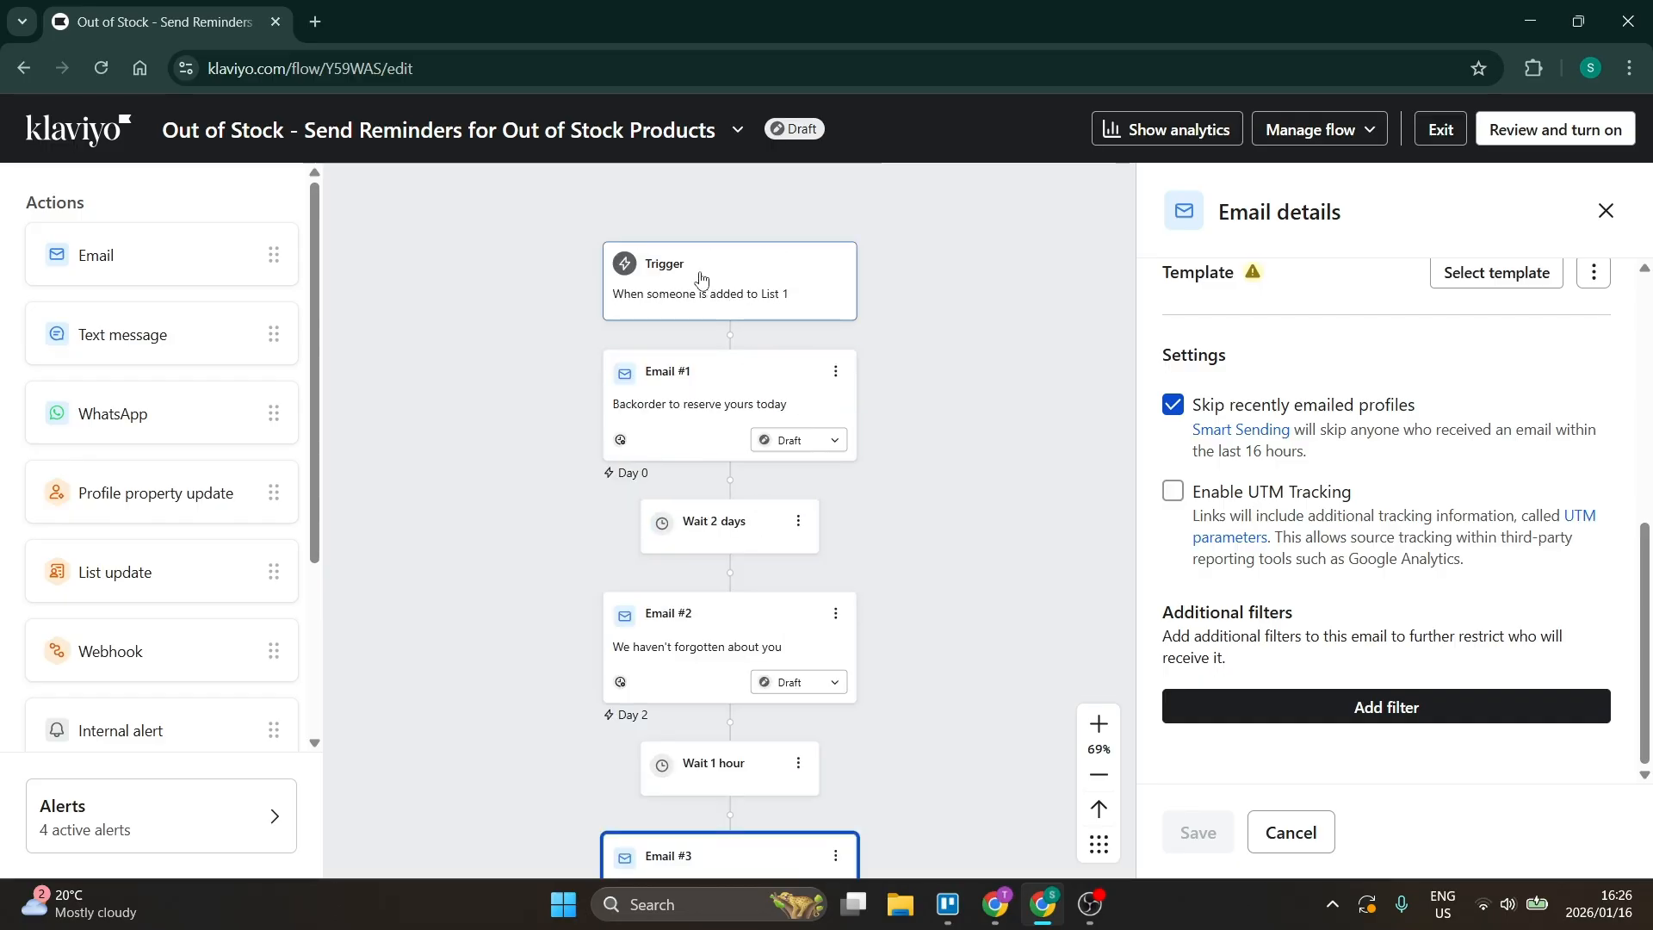
scroll(708, 463, down, 5)
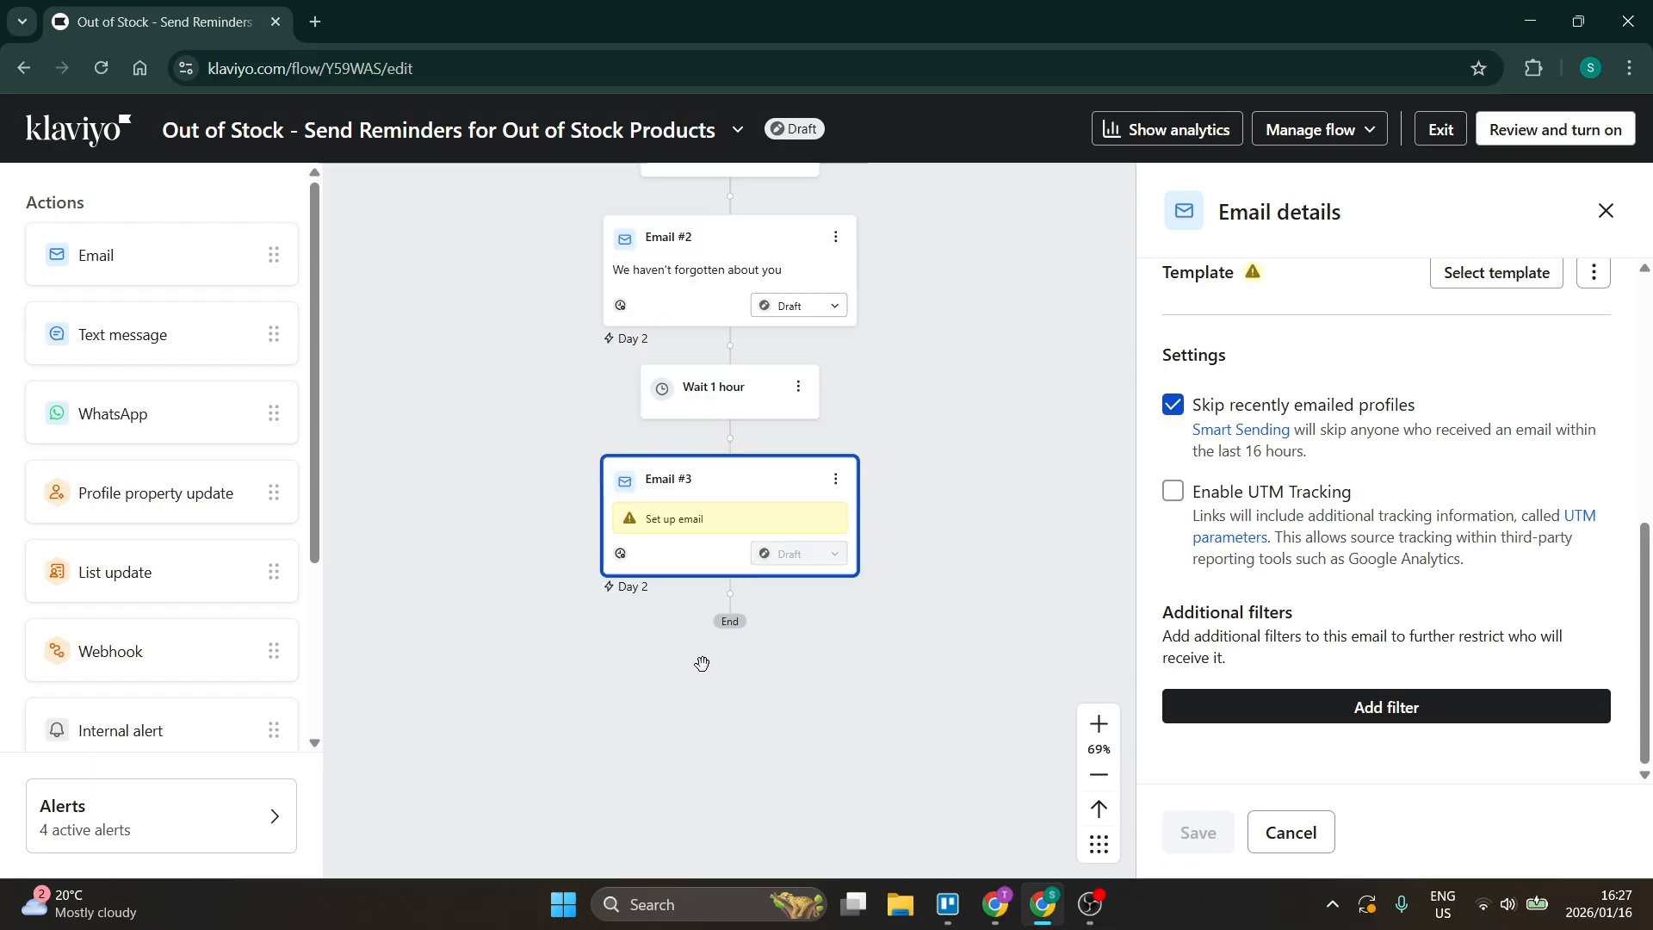
scroll(740, 663, up, 4)
scroll(822, 682, down, 4)
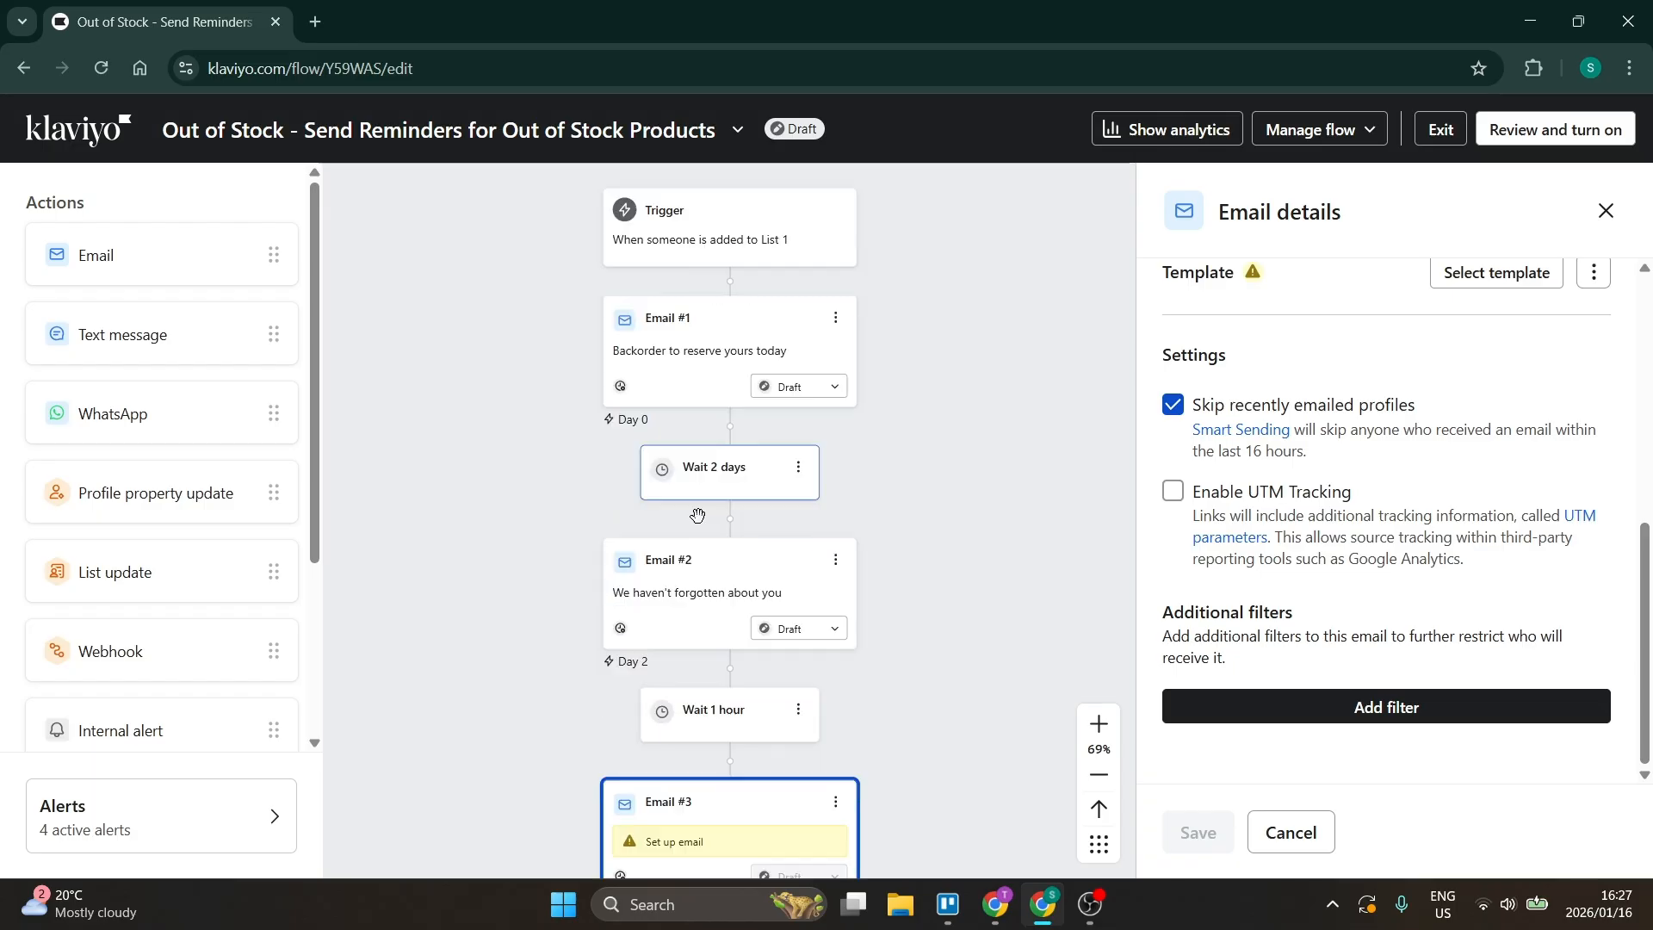
scroll(739, 256, up, 3)
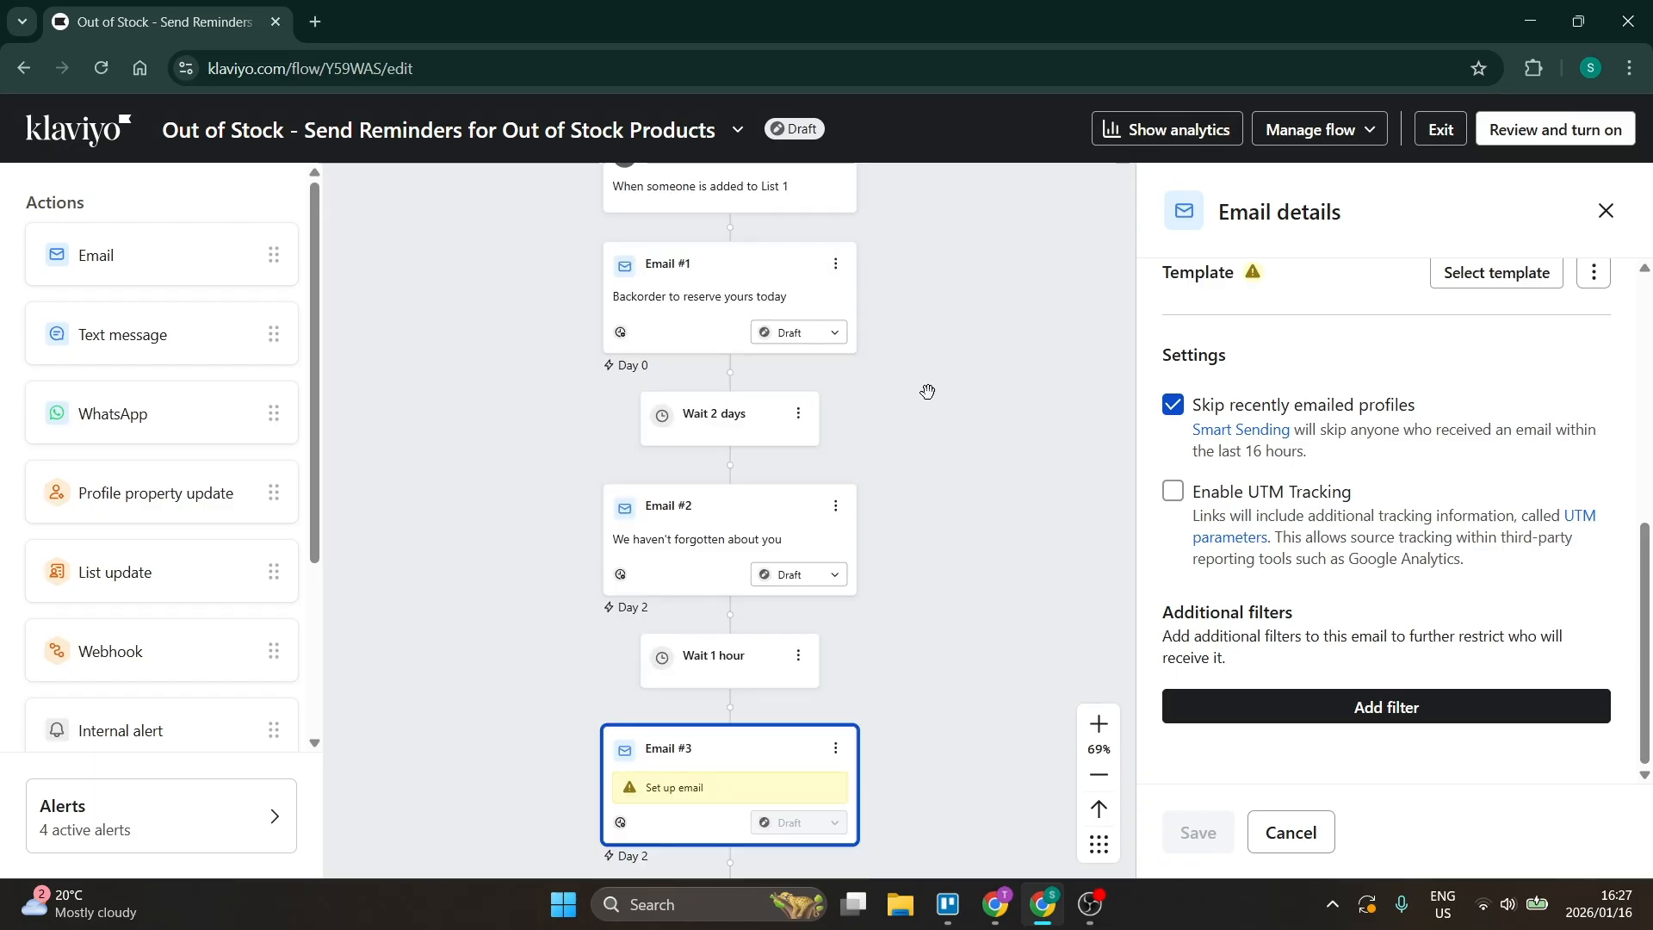